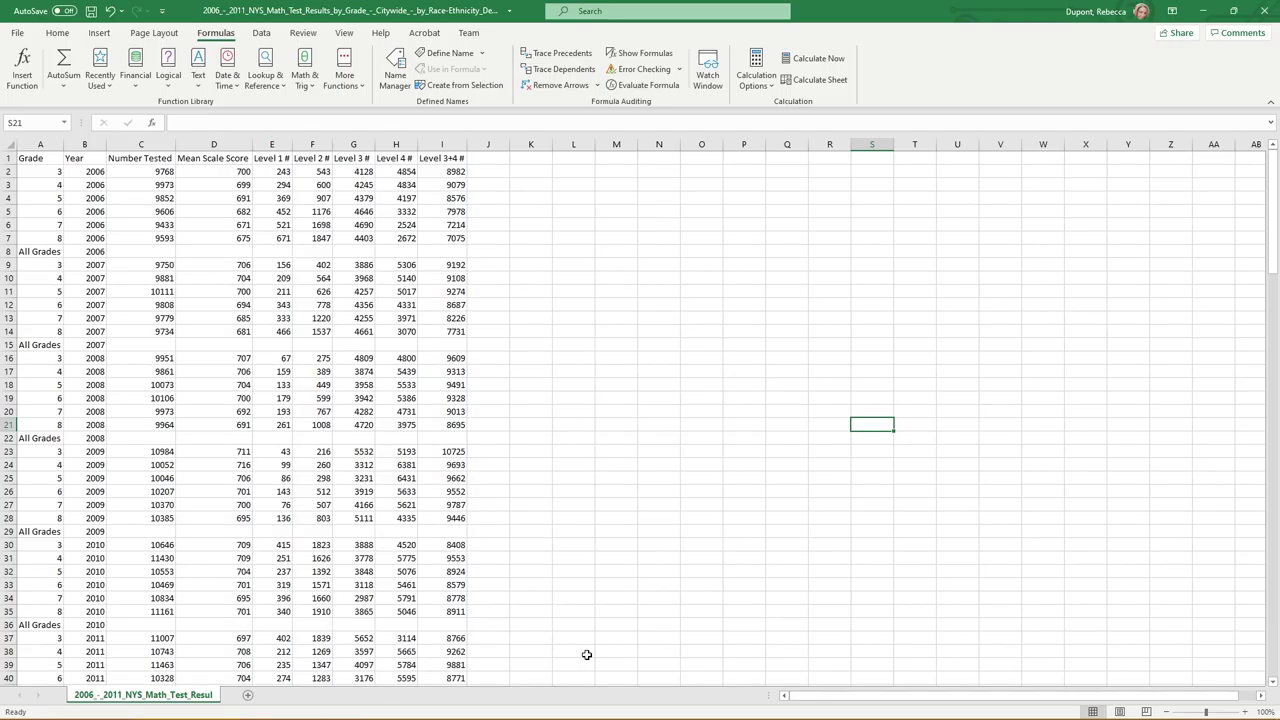
Step: Switch from the Excel workbook to the Data.gov page in Chrome
key(alt+Tab)
key(alt+Tab)
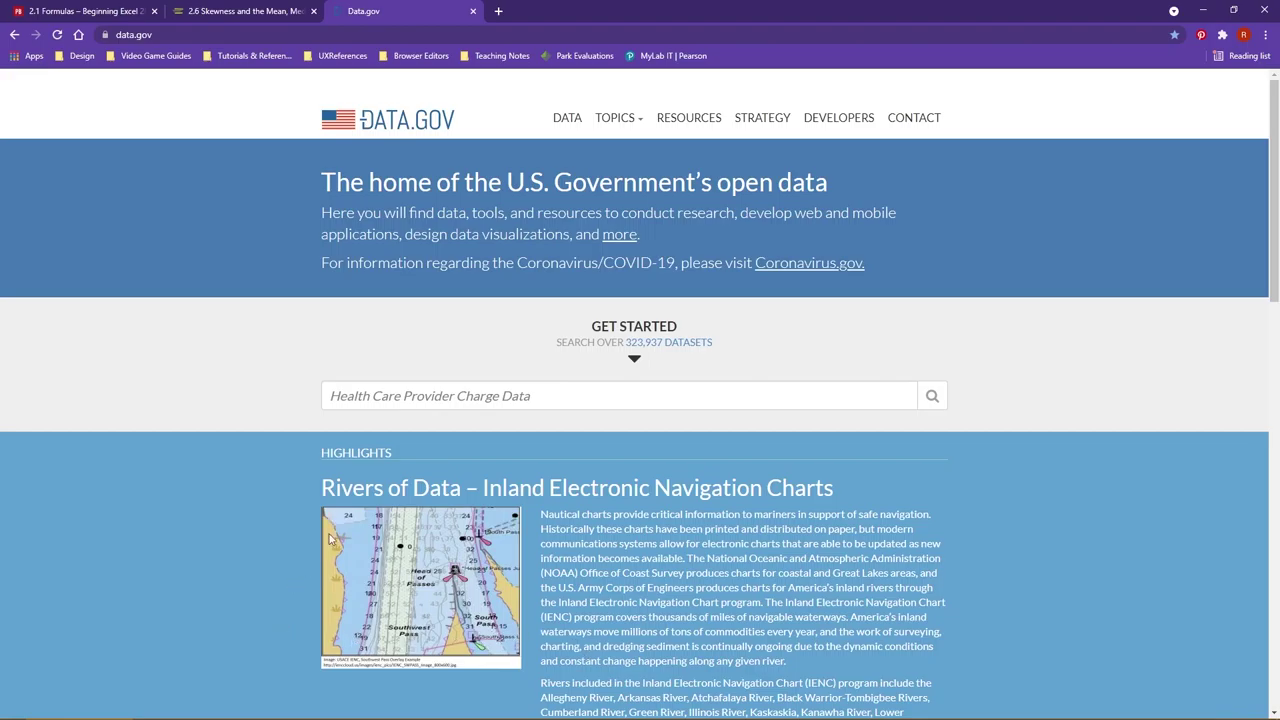
Step: Find the 2006 - 2011 NYS Math Test Results dataset in the Data.gov catalog and download its CSV
click(547, 128)
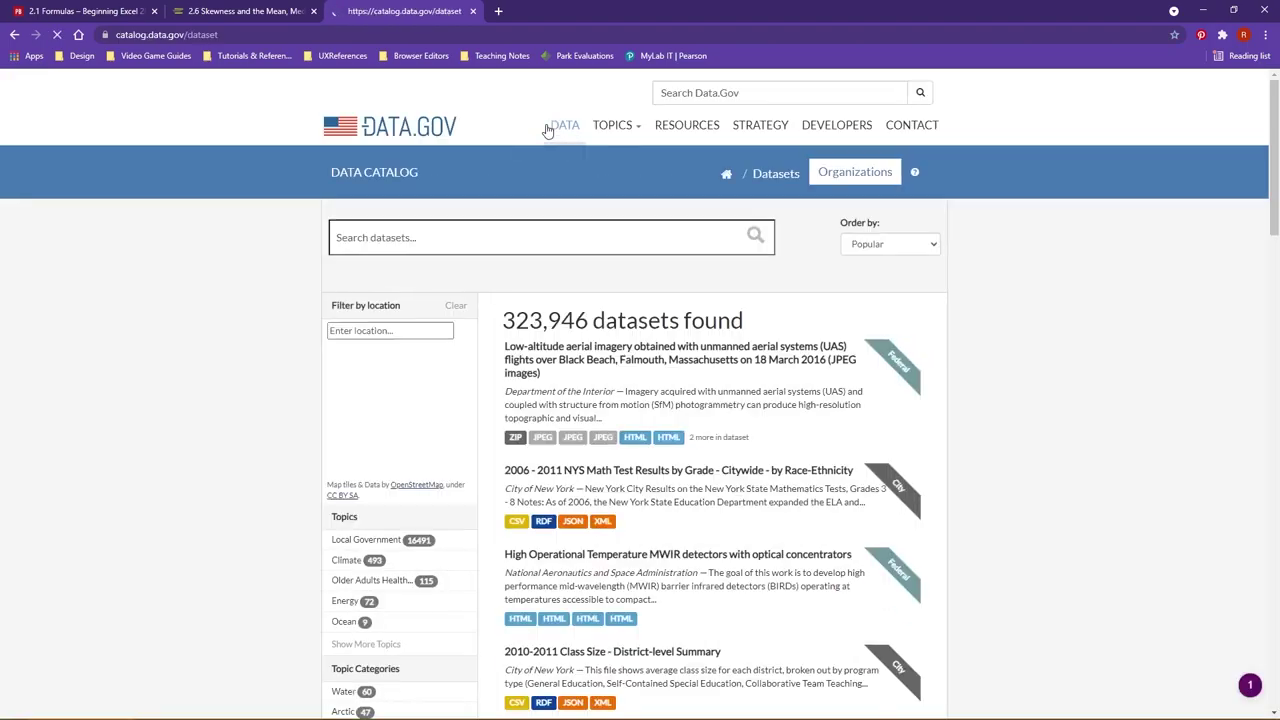
scroll(889, 491, down, 5)
scroll(890, 490, up, 2)
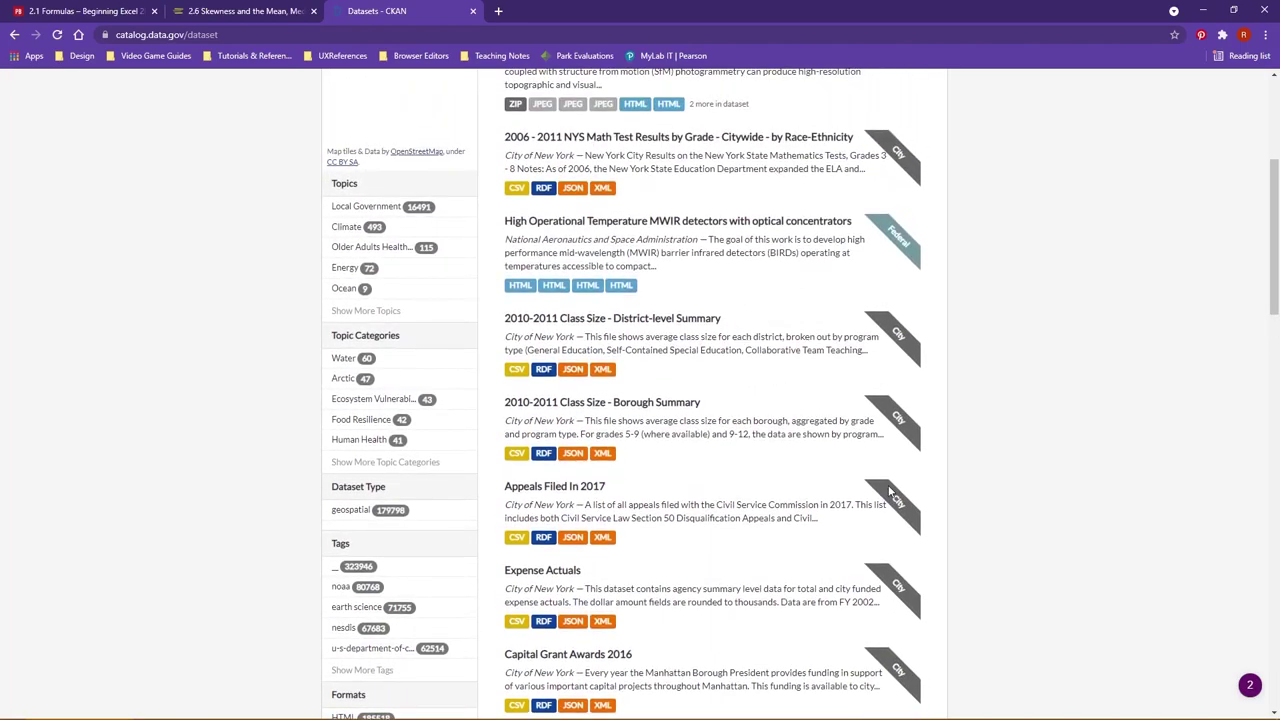
scroll(889, 491, up, 2)
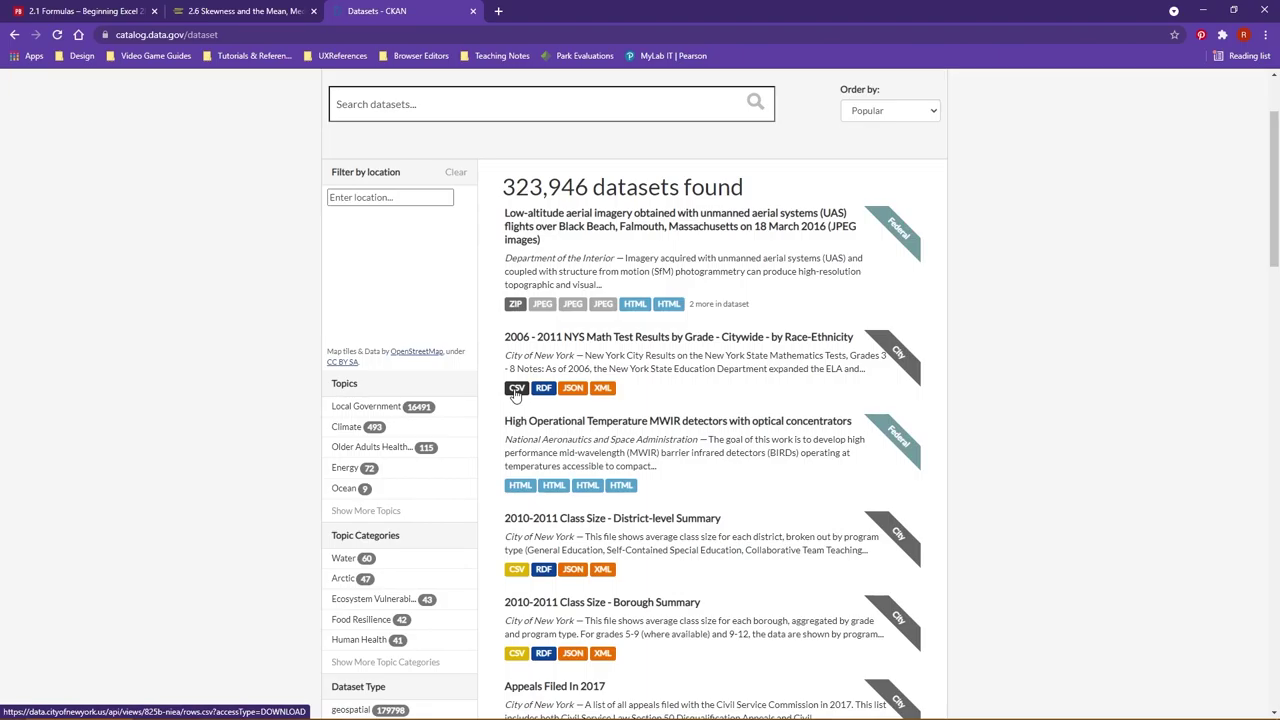
click(516, 390)
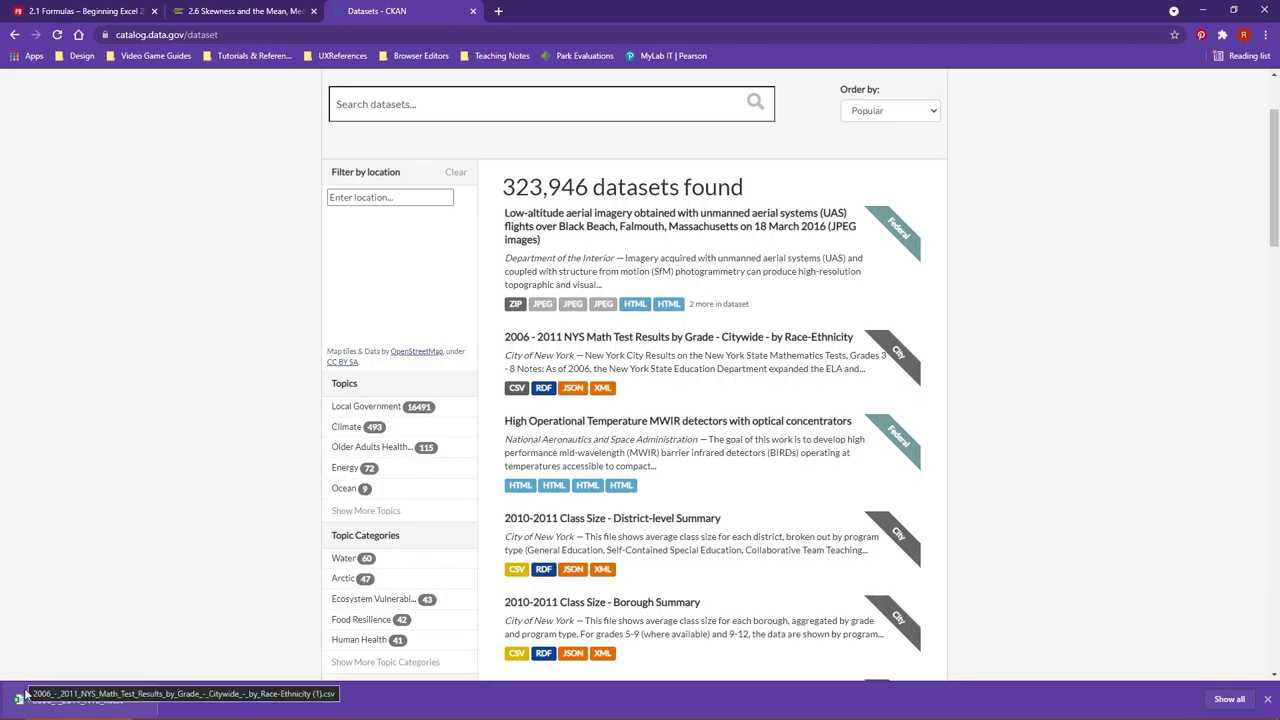
Step: Open the downloaded CSV in Excel, widen column D for Number Tested, then close it unsaved
click(97, 702)
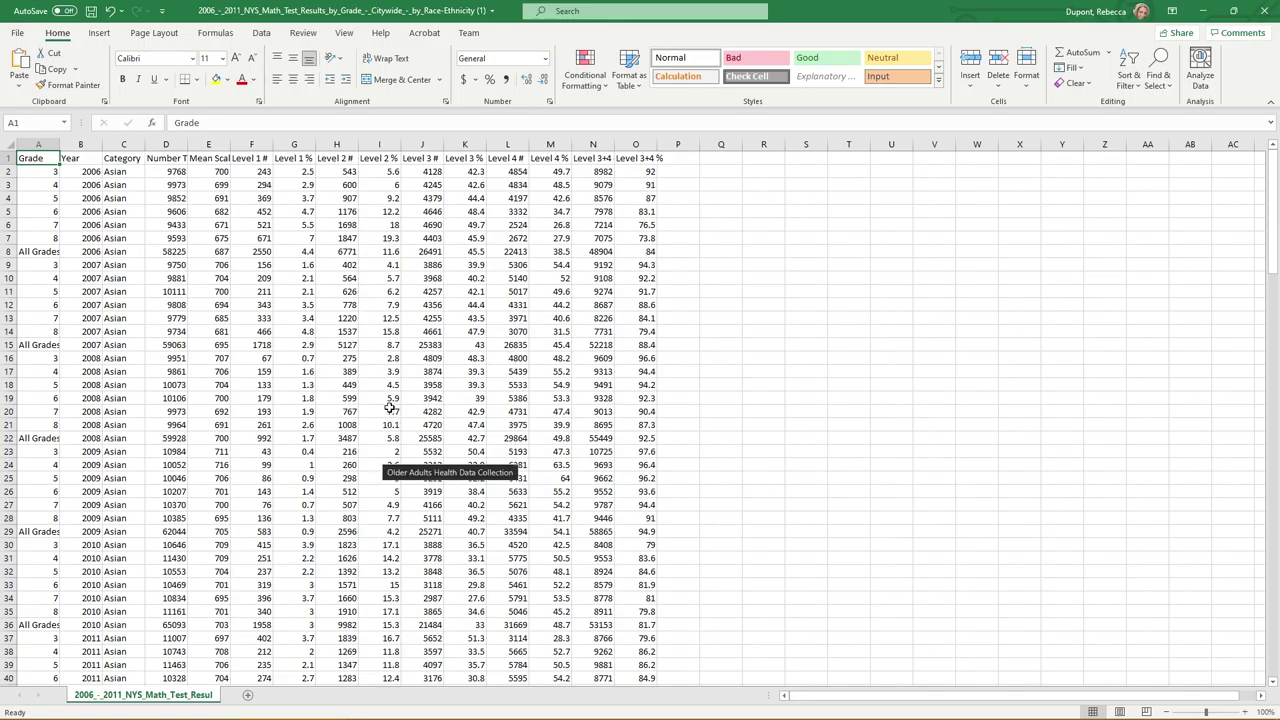
click(910, 254)
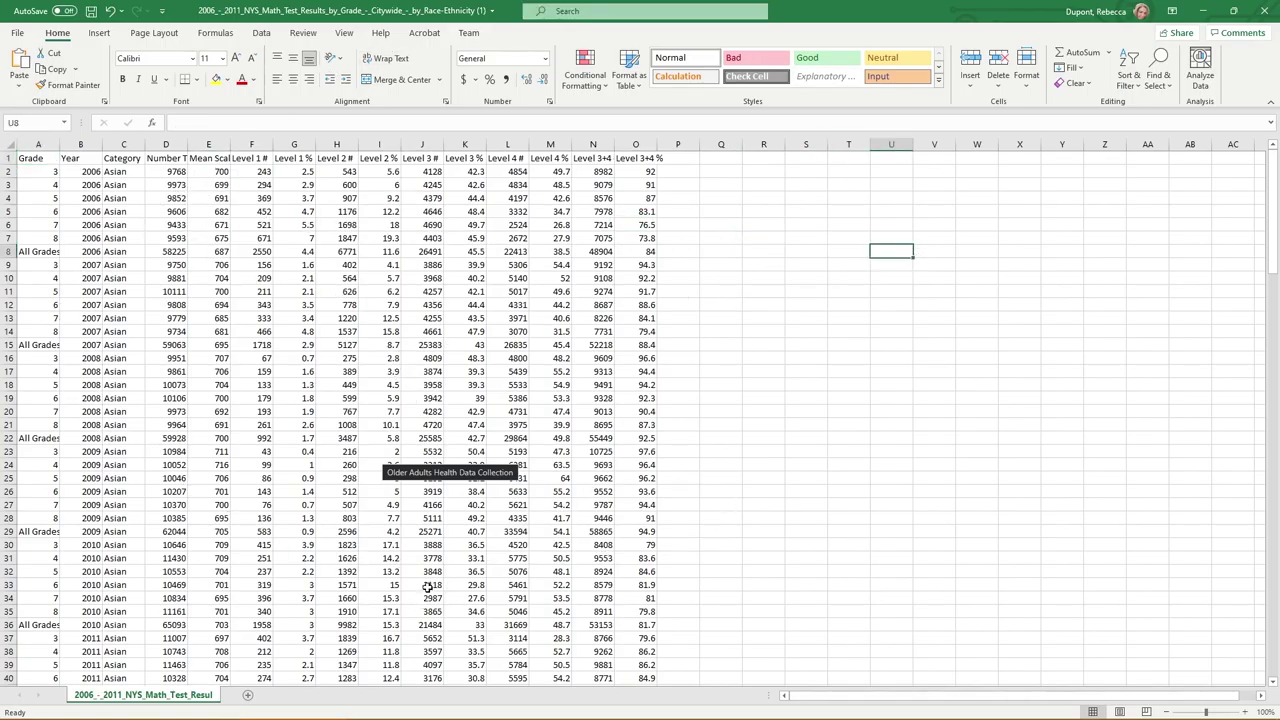
key(alt+Tab)
key(alt+Tab)
key(alt+Tab)
key(alt+Tab)
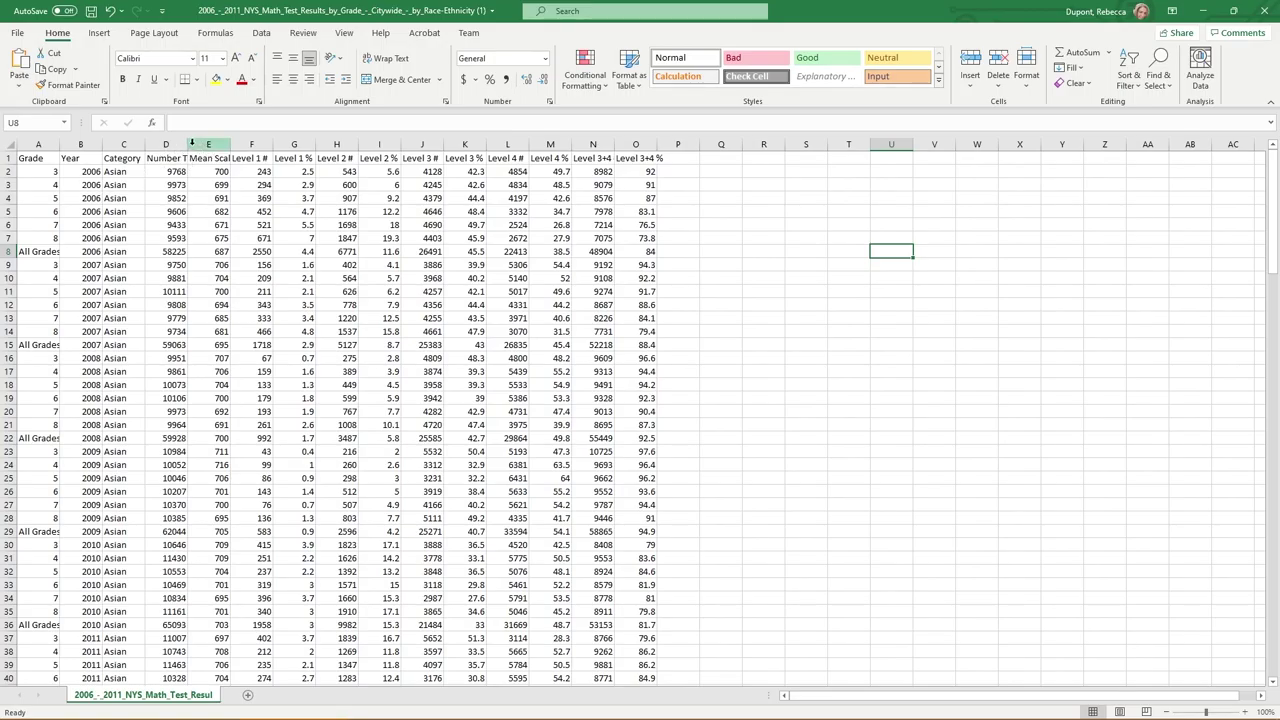
drag(191, 143, 292, 143)
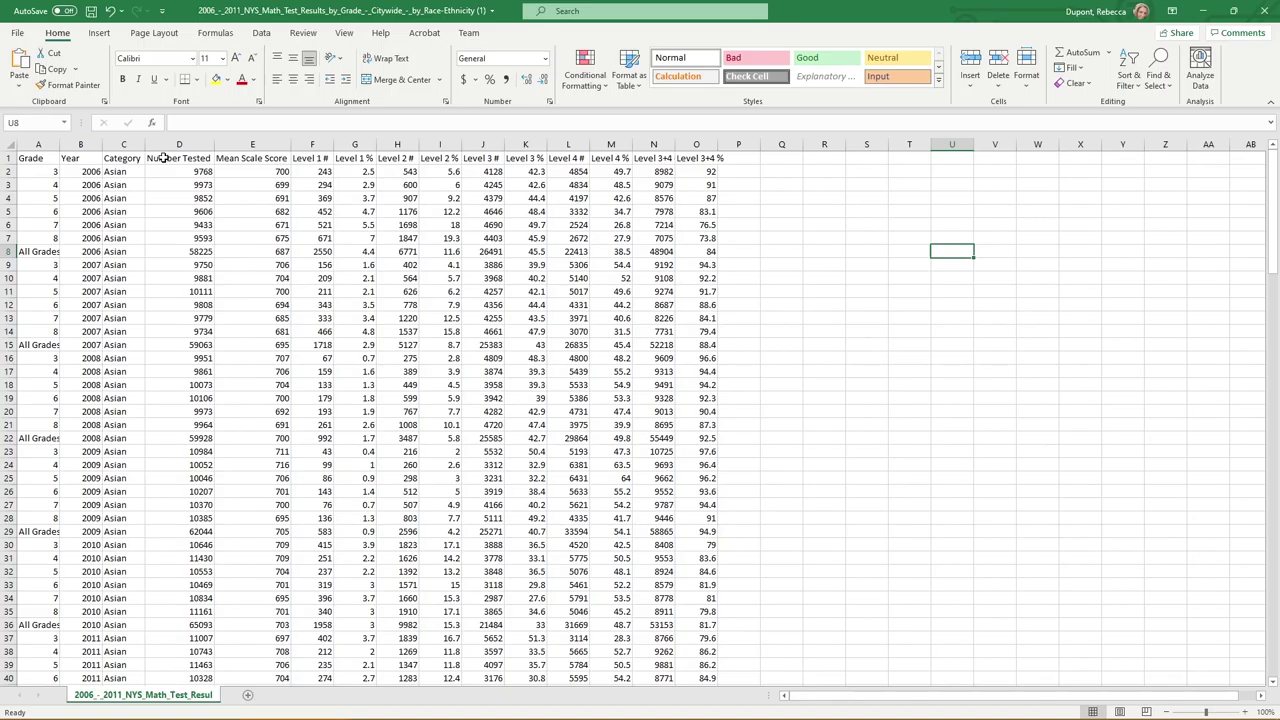
click(1270, 8)
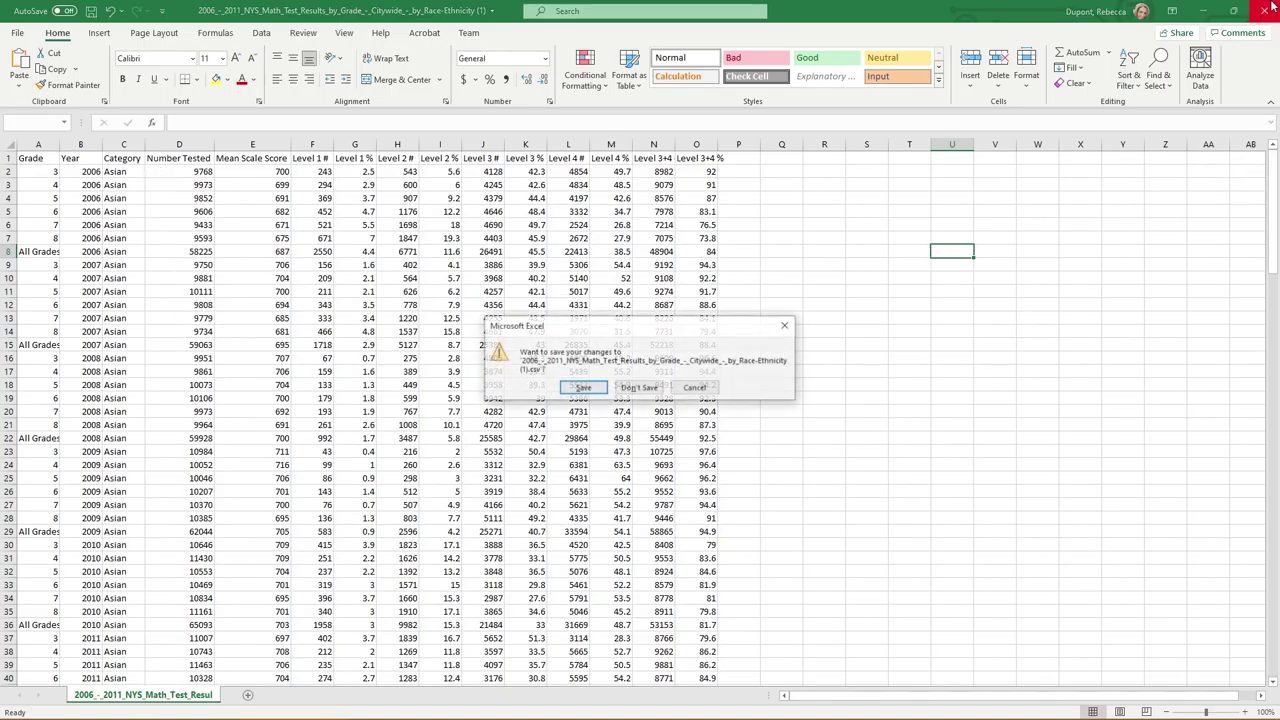
click(640, 386)
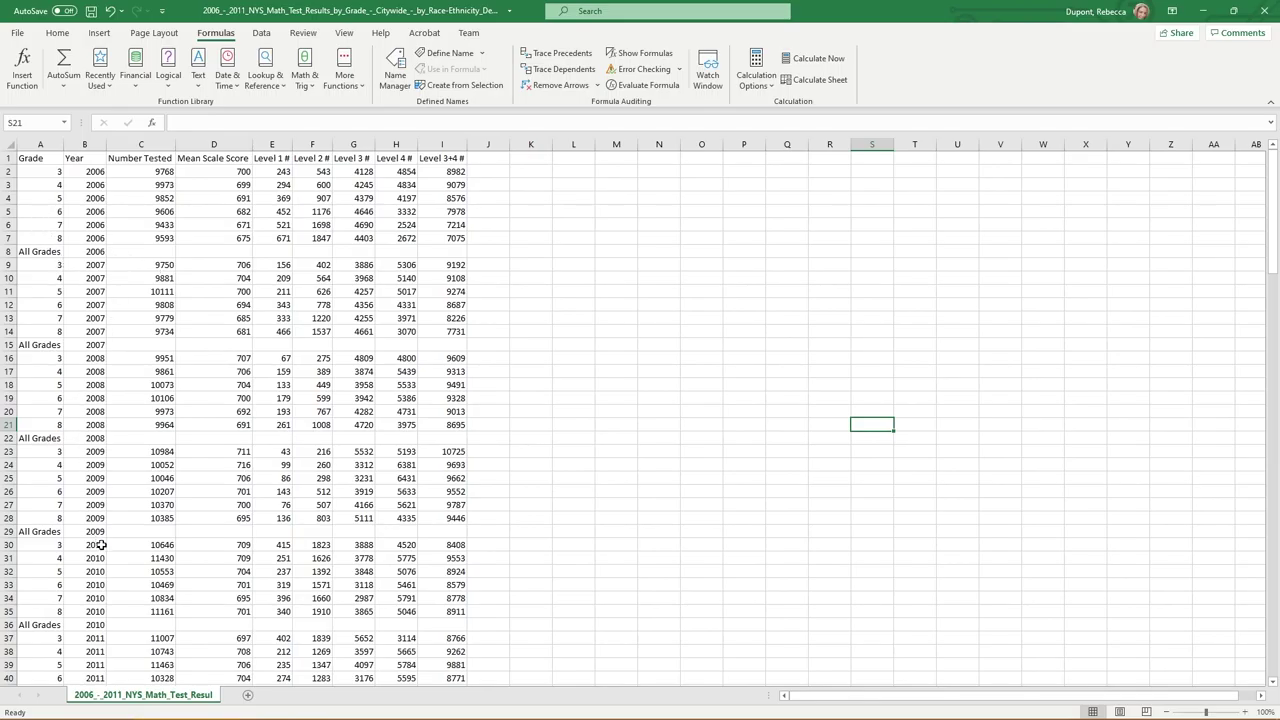
Step: Rename D1 from 'Mean Scale Score' to 'Average Scale Score' and auto-fit column D
double_click(199, 160)
drag(202, 160, 173, 146)
text(Average)
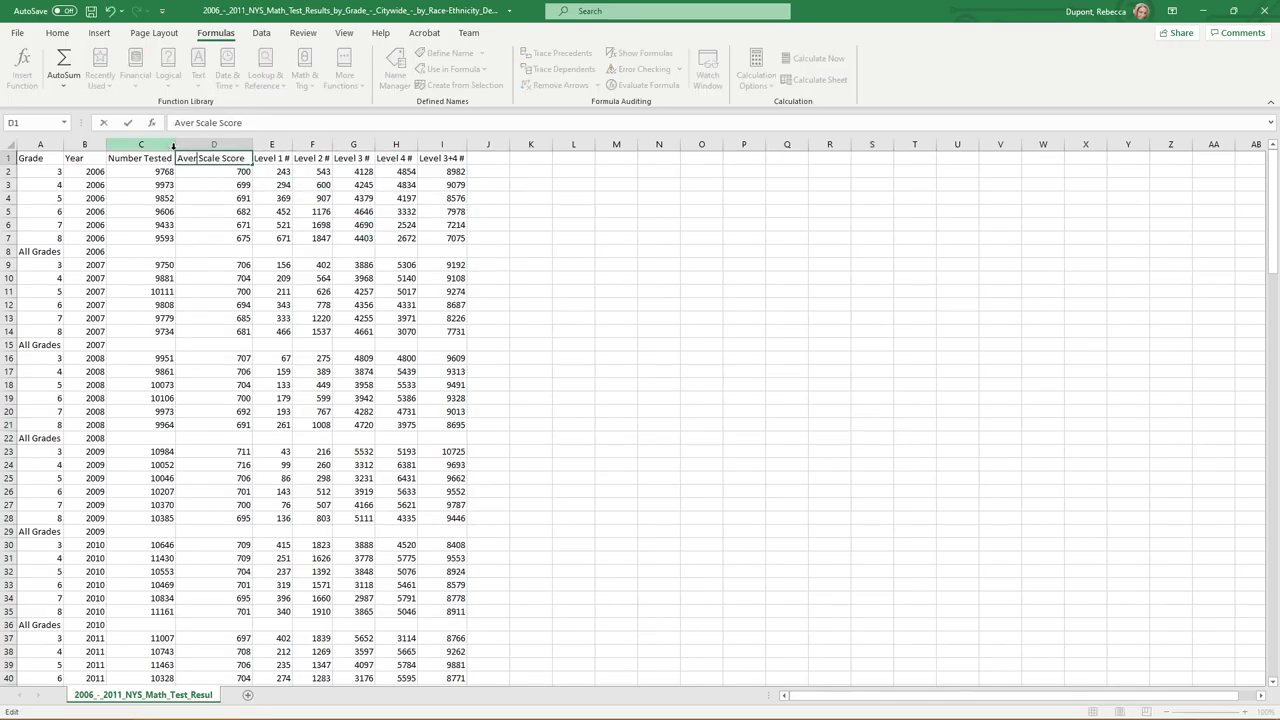
key(Return)
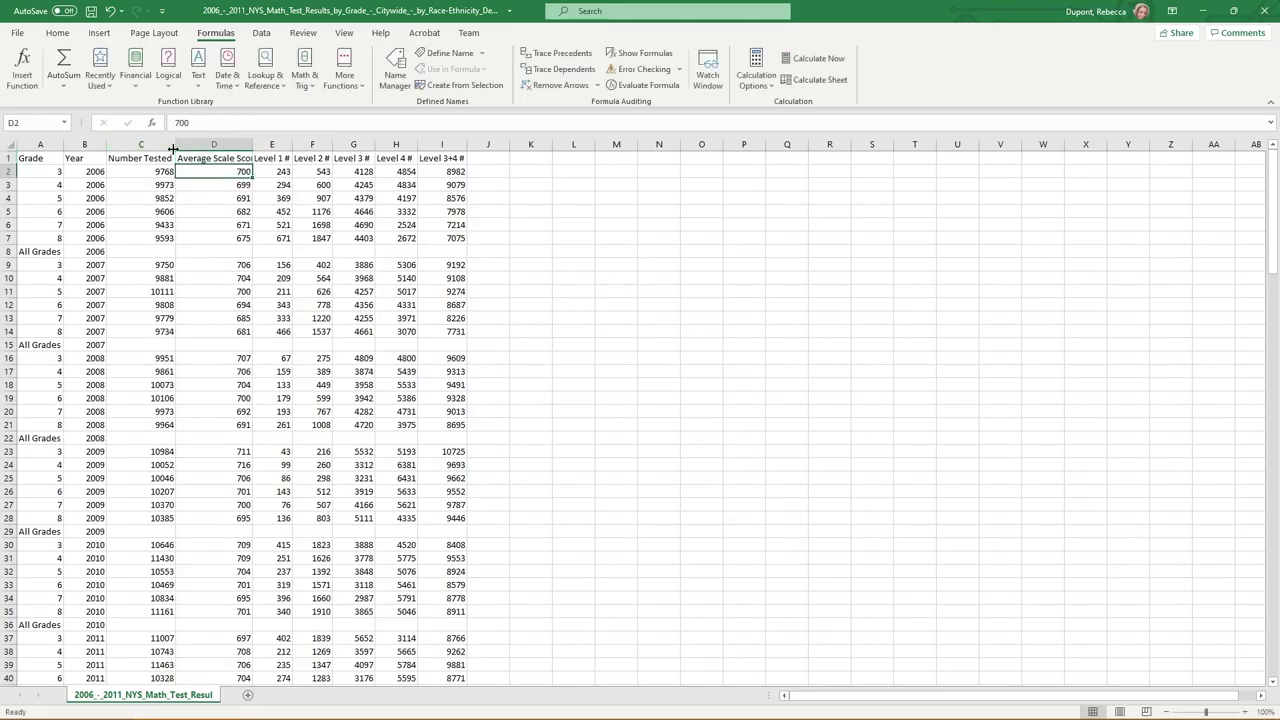
double_click(250, 147)
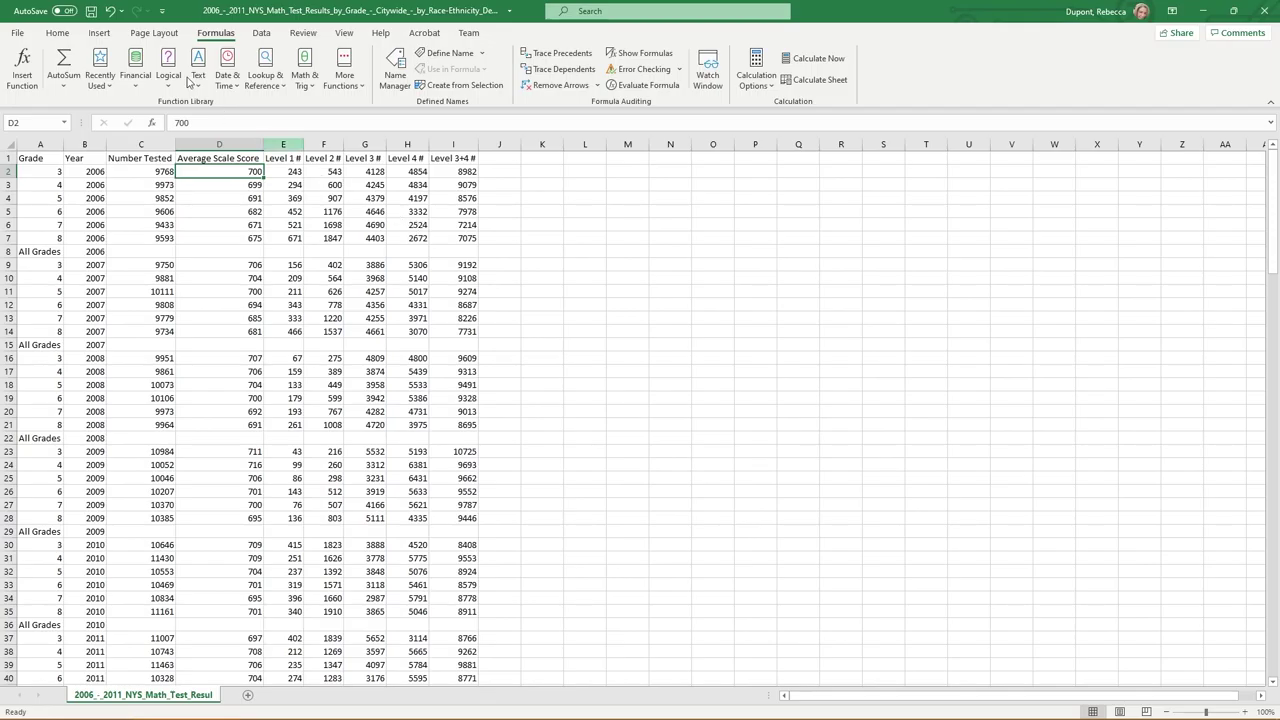
click(58, 33)
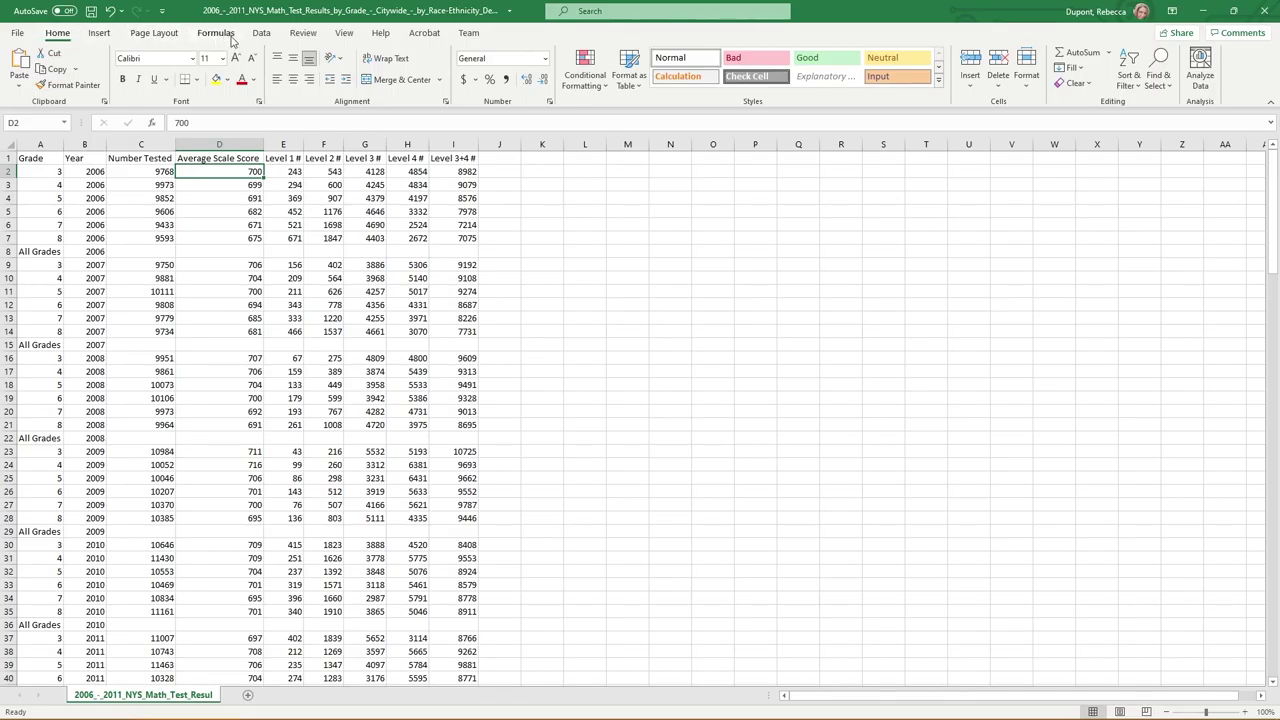
Step: Make the header row A1:I1 bold with a light green fill
drag(30, 158, 467, 158)
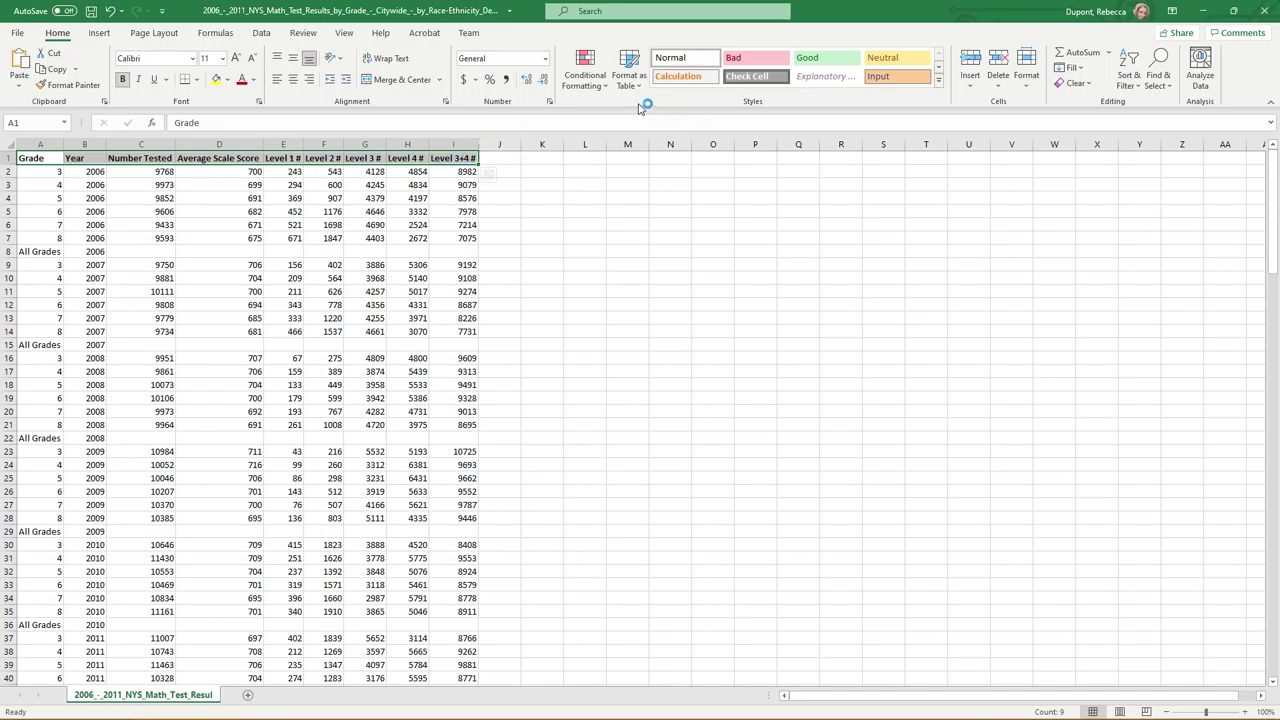
click(228, 80)
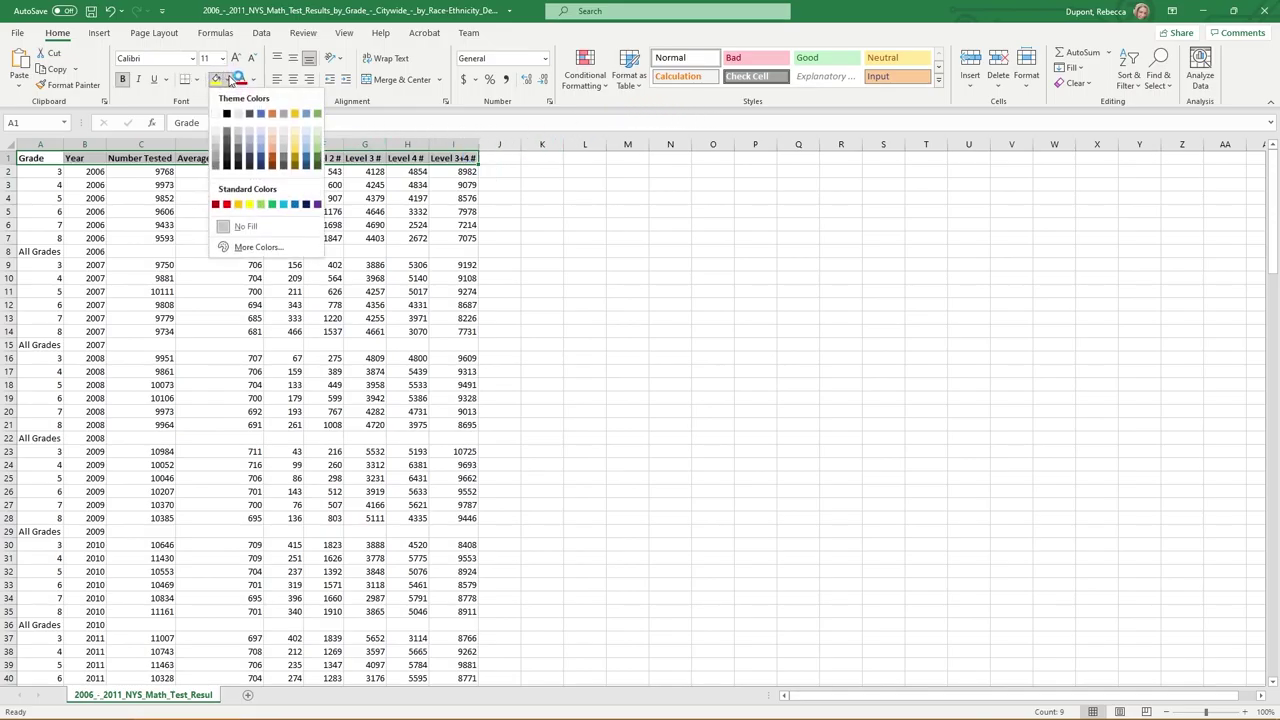
click(319, 132)
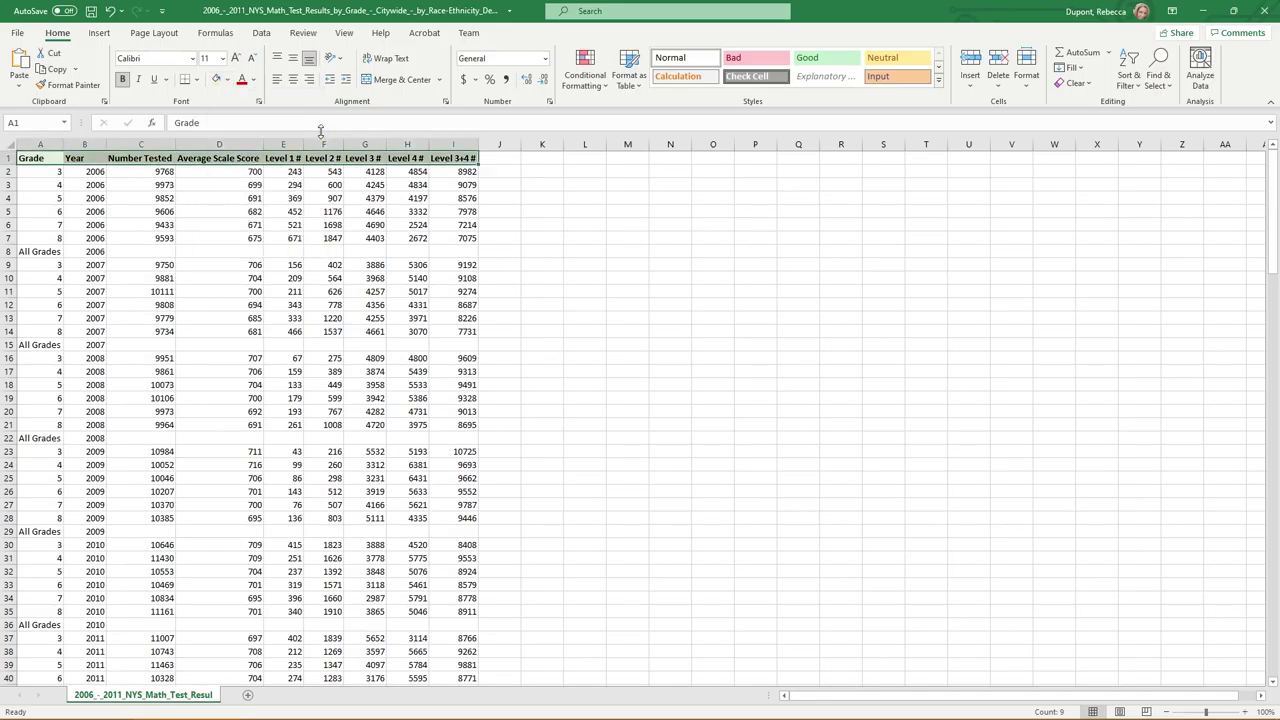
Step: Bold the All Grades row 8 and shade A8:I8 light yellow
click(45, 251)
key(ctrl+b)
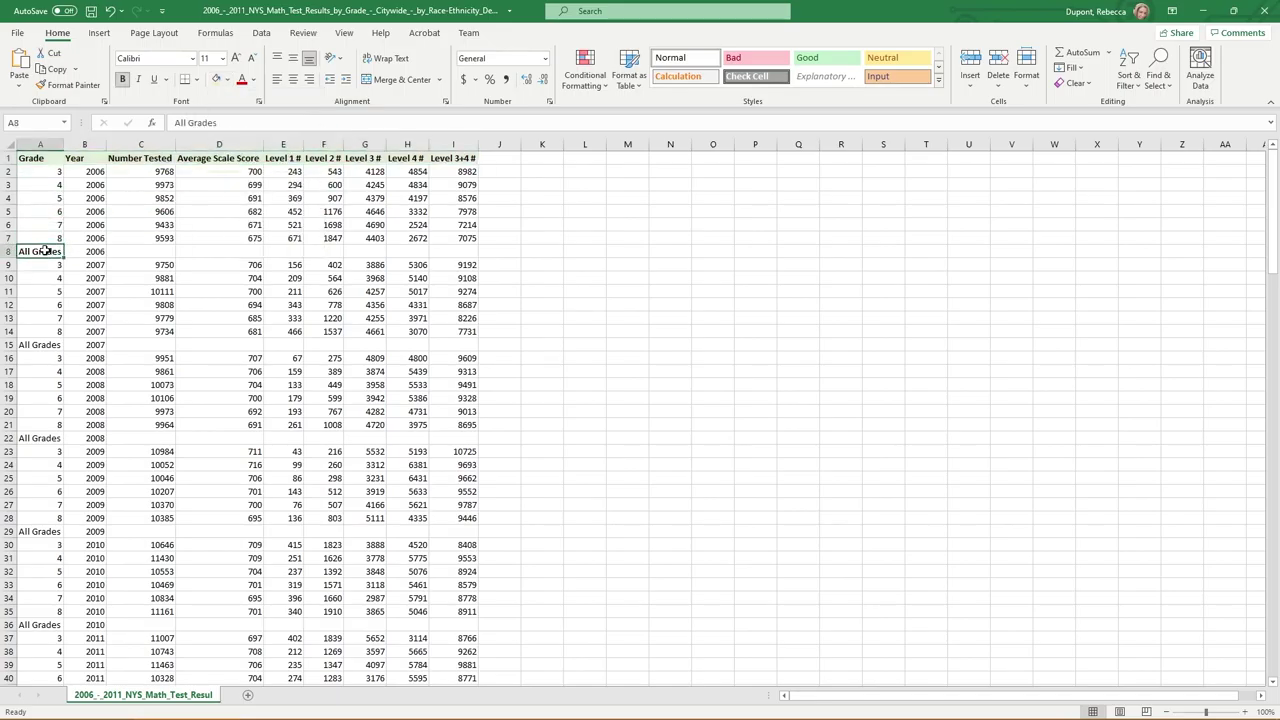
drag(36, 245, 447, 257)
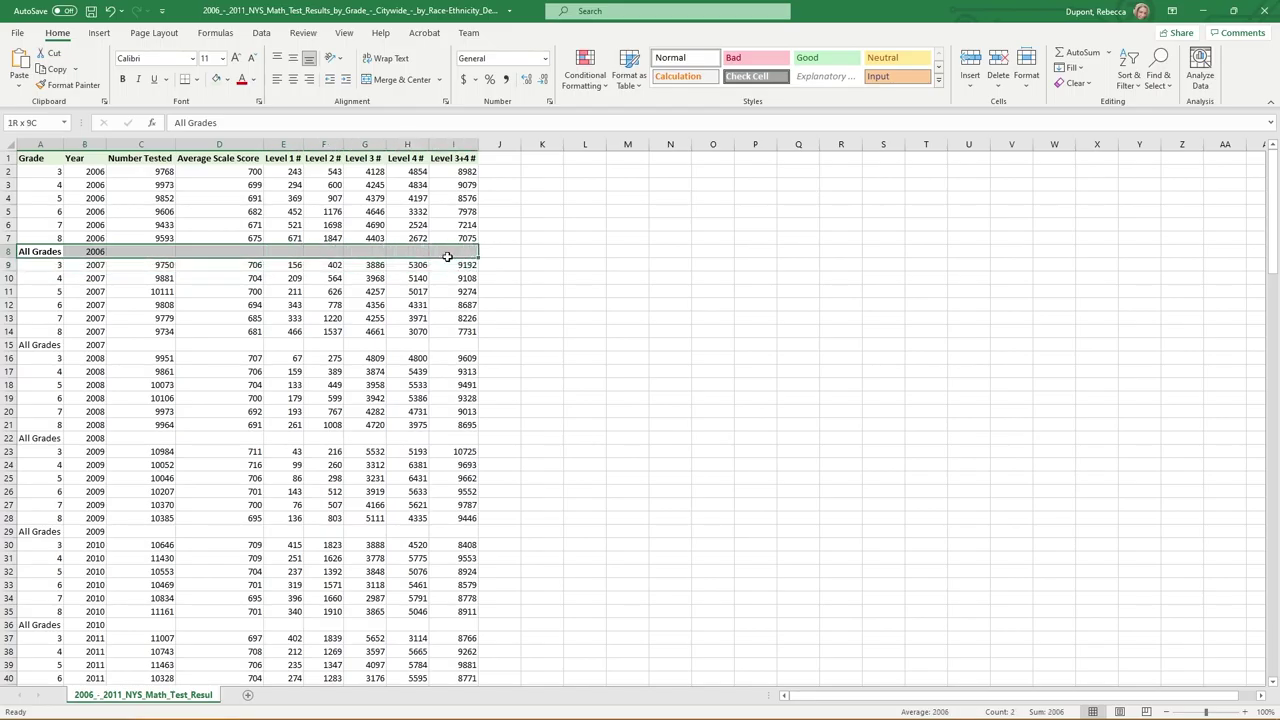
click(227, 80)
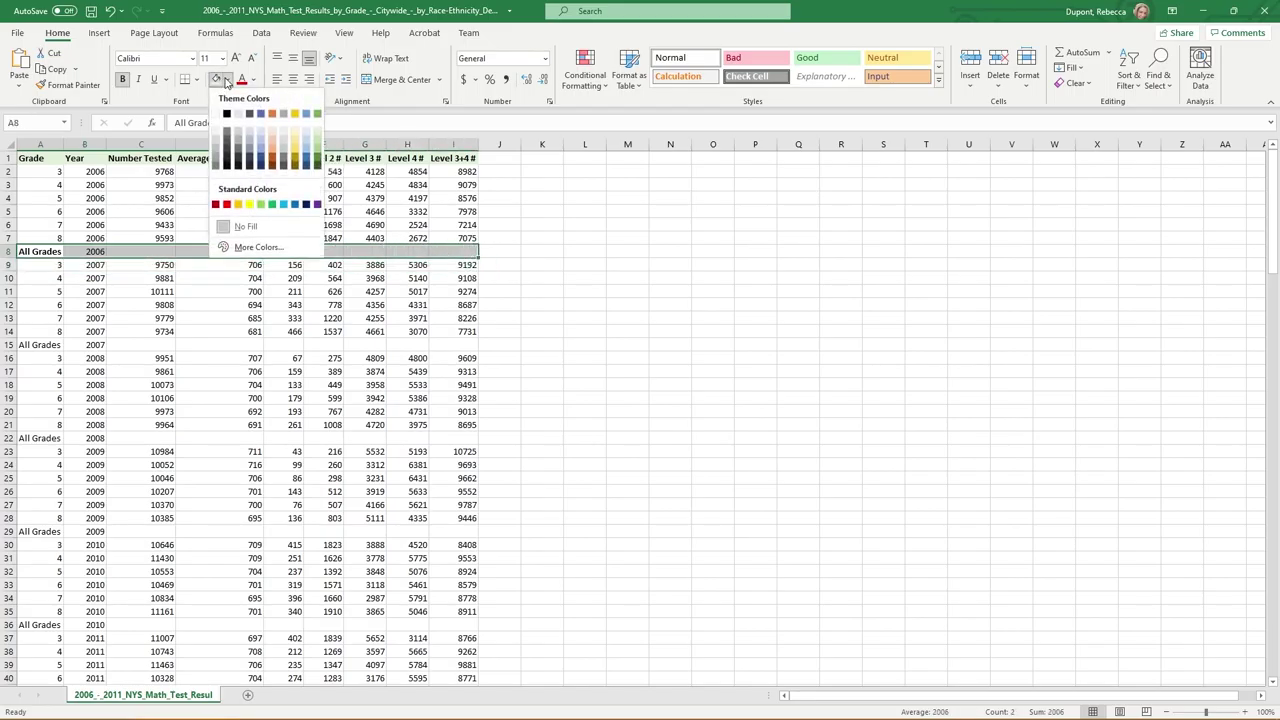
click(299, 137)
click(167, 251)
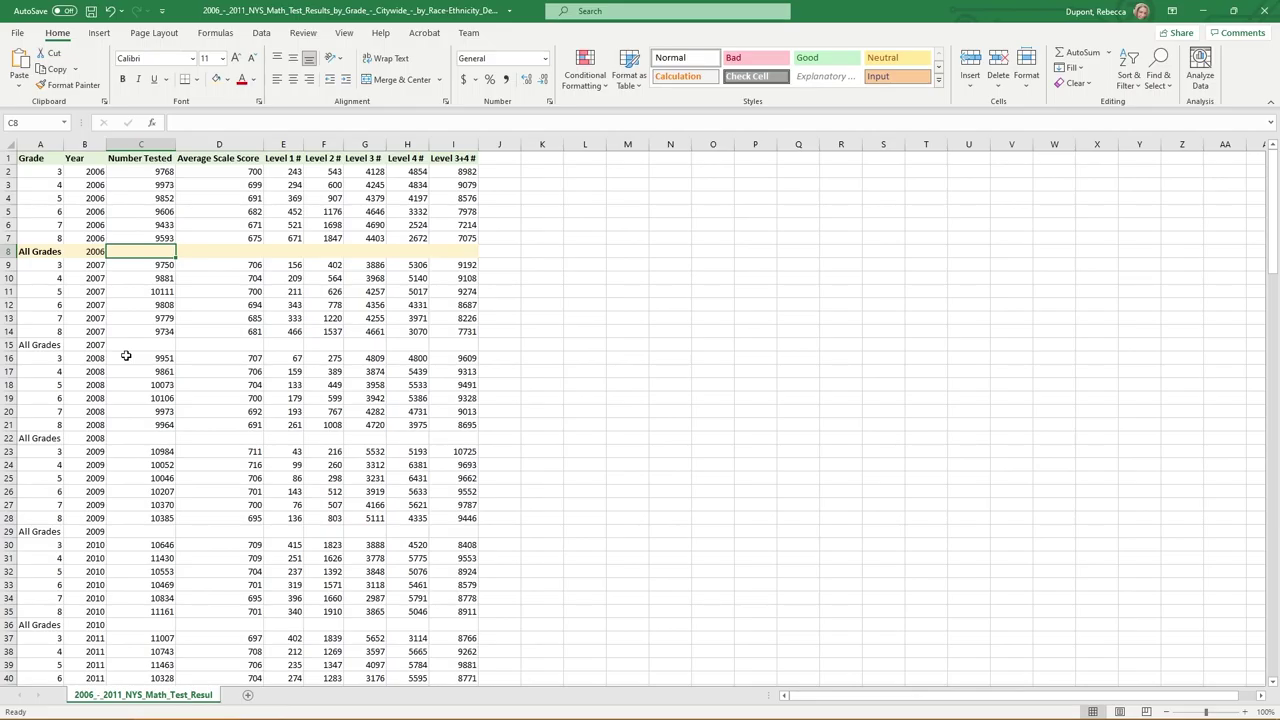
Step: Total the 2006 Number Tested values in C8 with =SUM(C2:C7), giving 58225
click(216, 33)
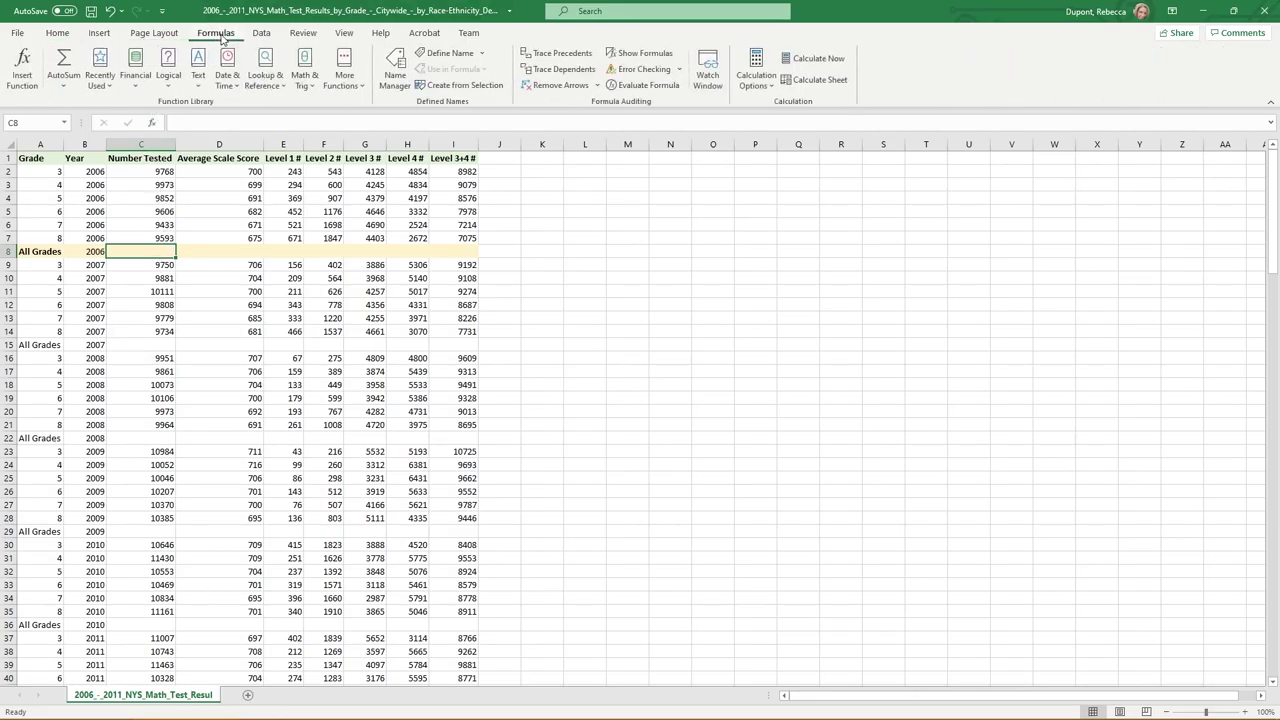
click(64, 60)
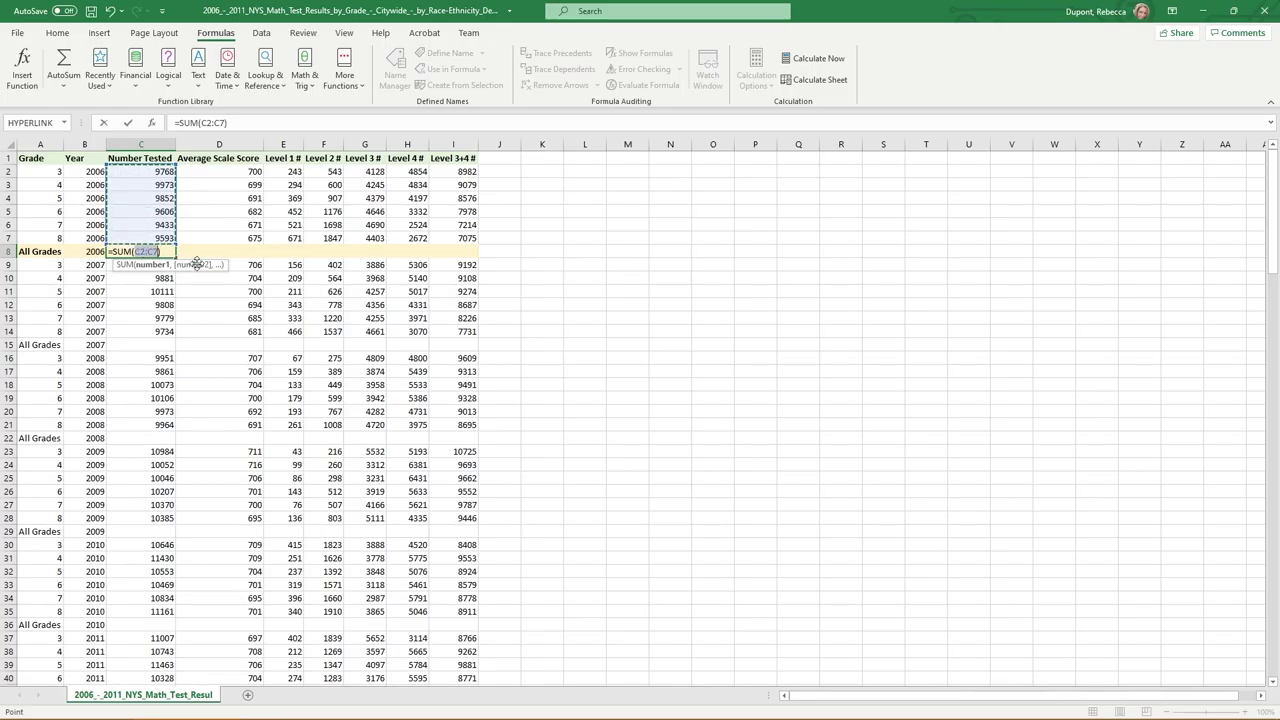
key(Return)
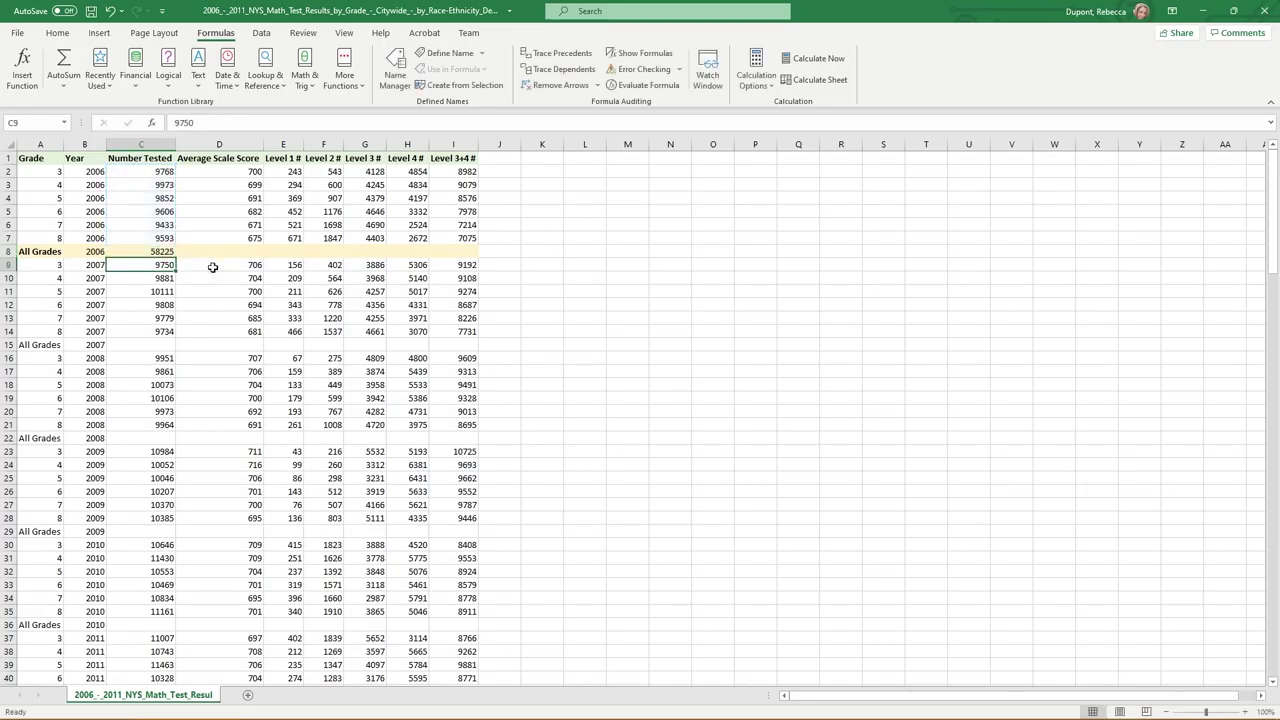
click(166, 252)
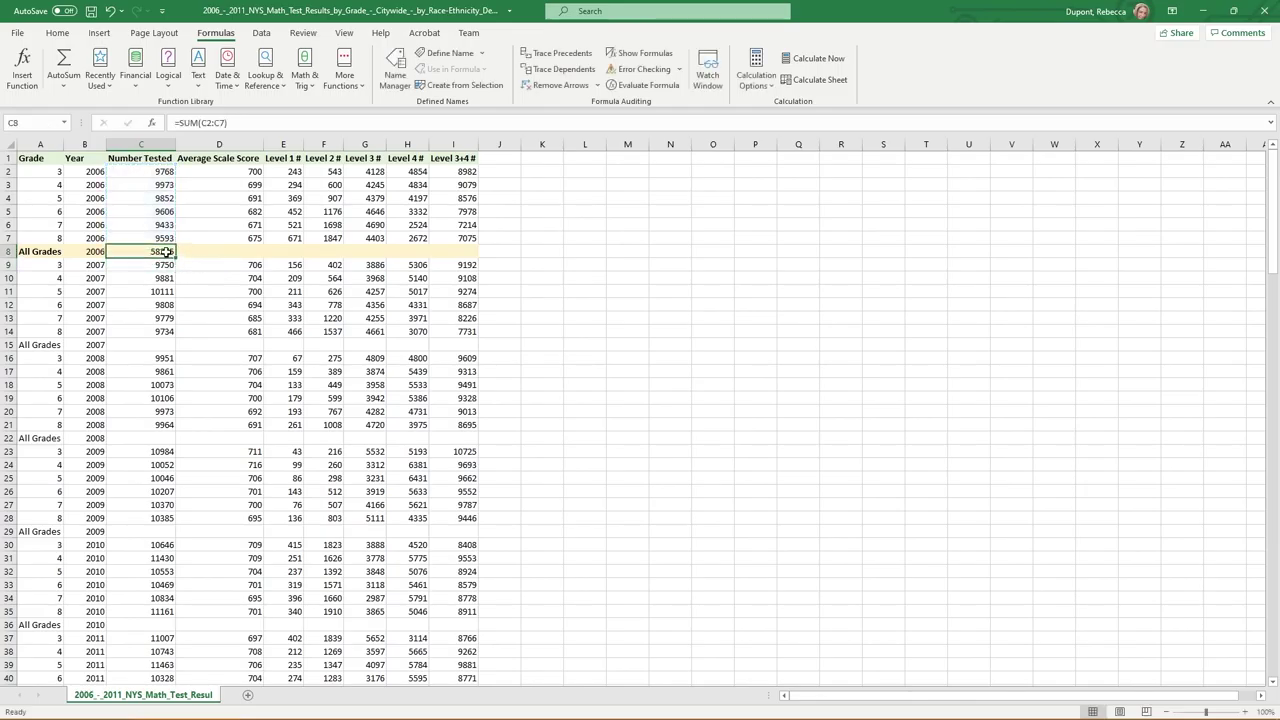
click(64, 89)
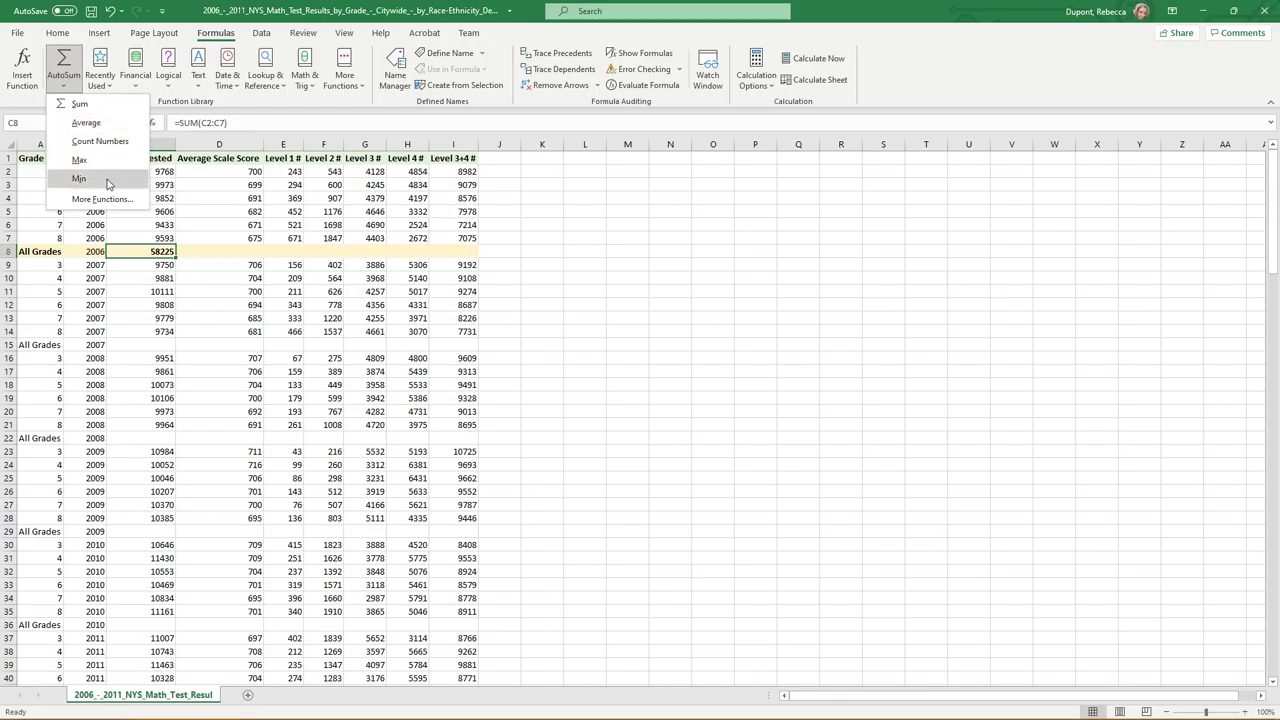
click(62, 92)
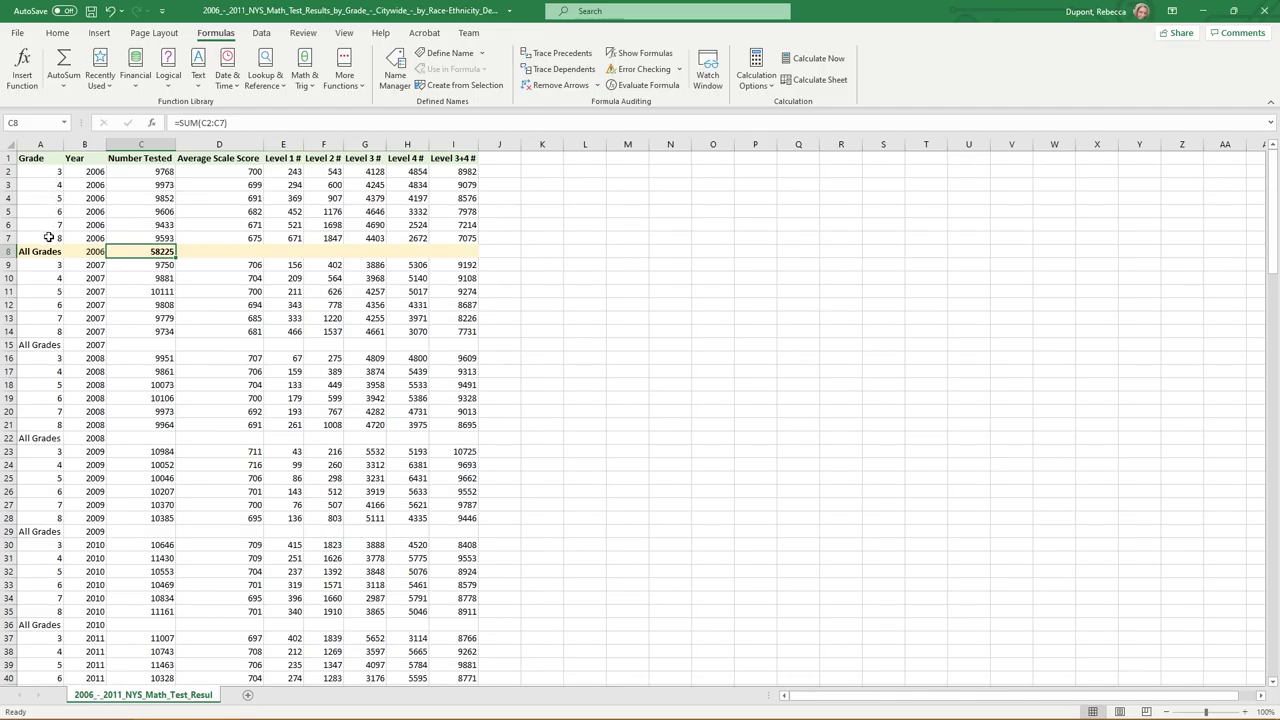
Step: Average the scale scores in D8 with =AVERAGE(D2:D7), giving 686.3333333
click(200, 251)
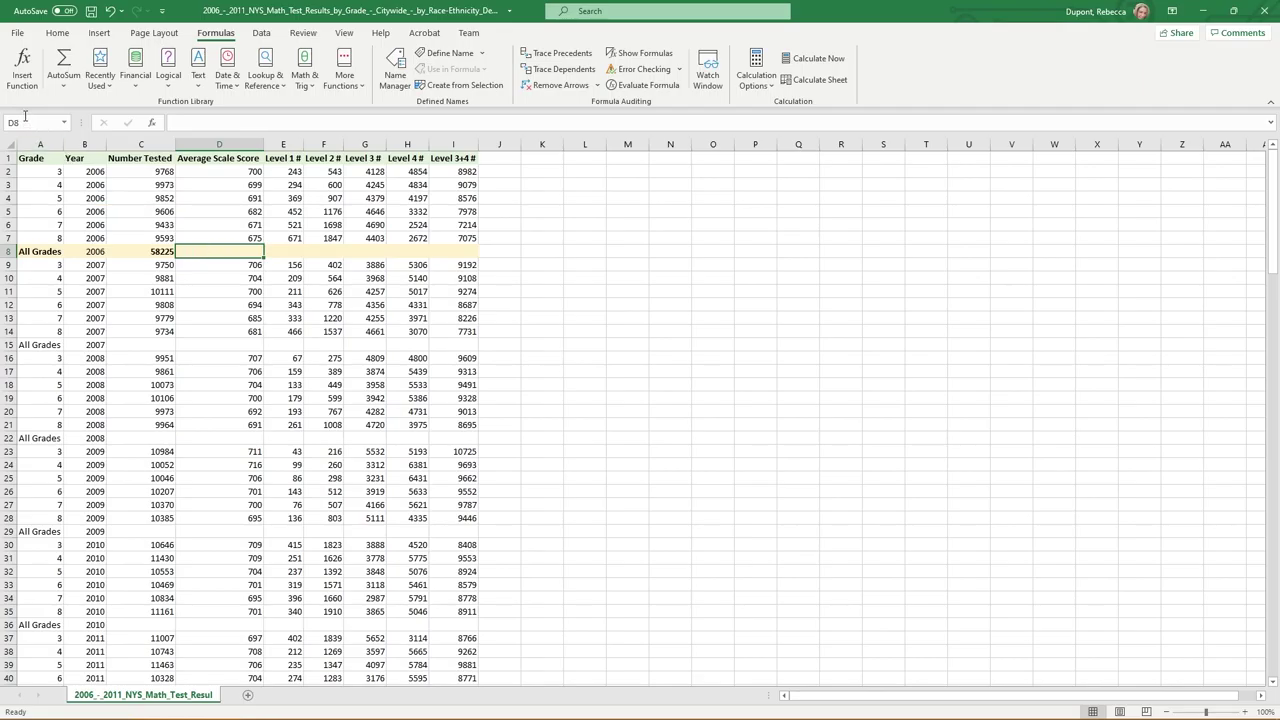
click(64, 92)
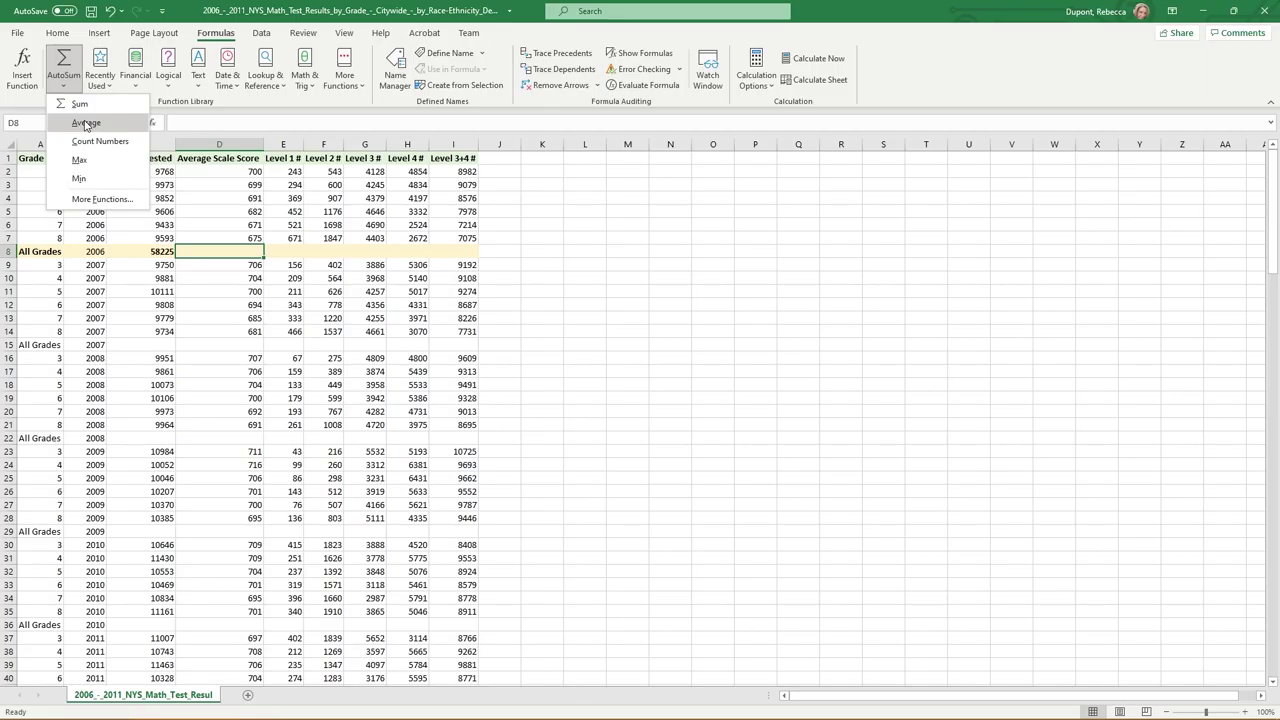
click(85, 124)
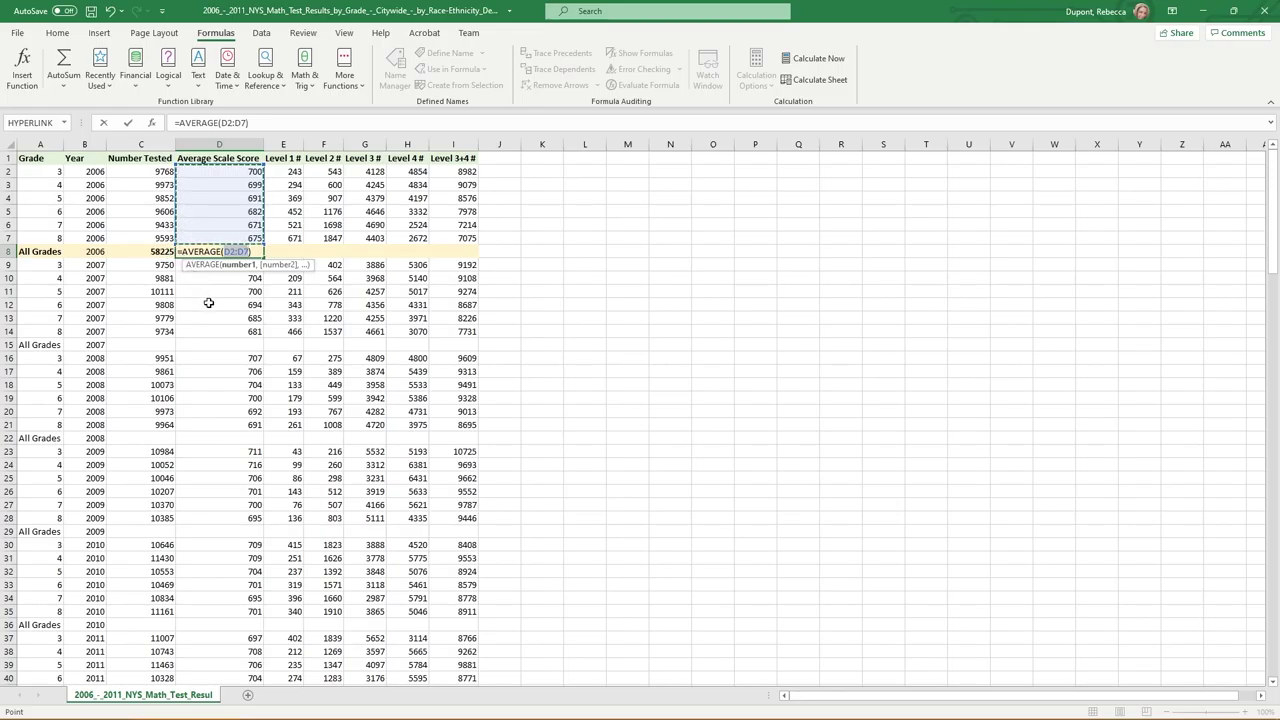
key(Return)
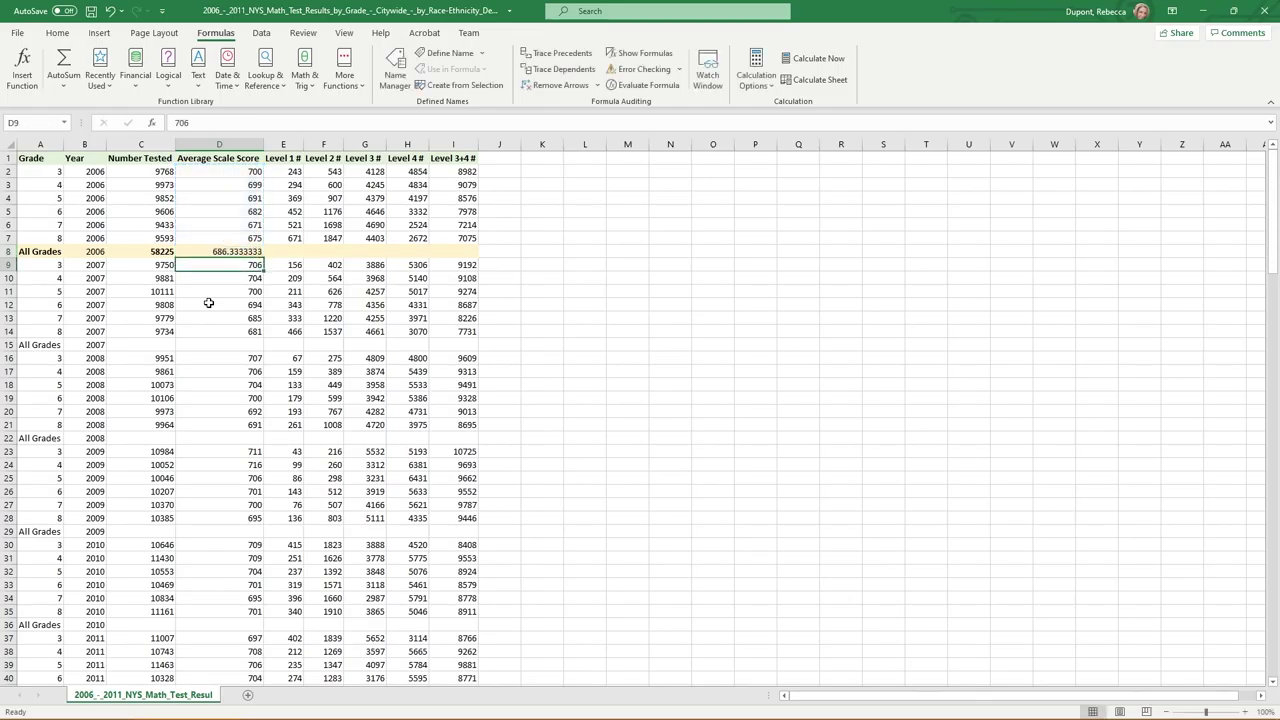
click(226, 251)
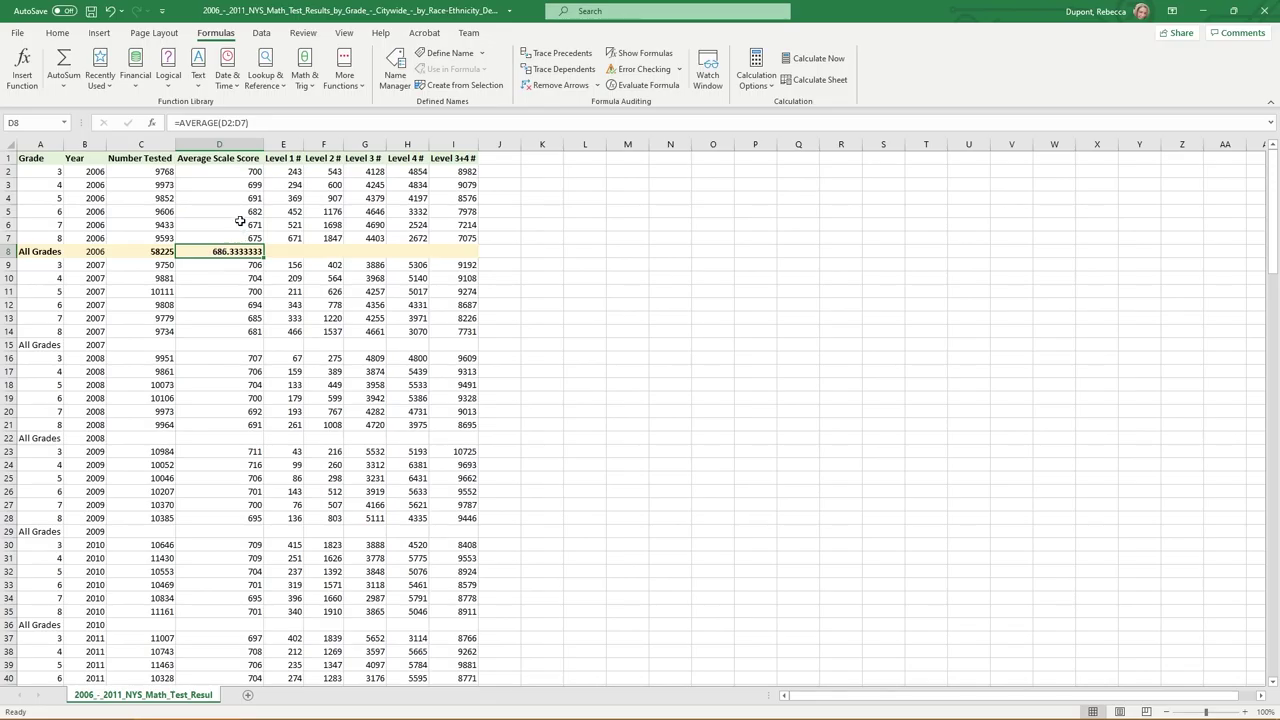
click(235, 218)
drag(235, 218, 231, 234)
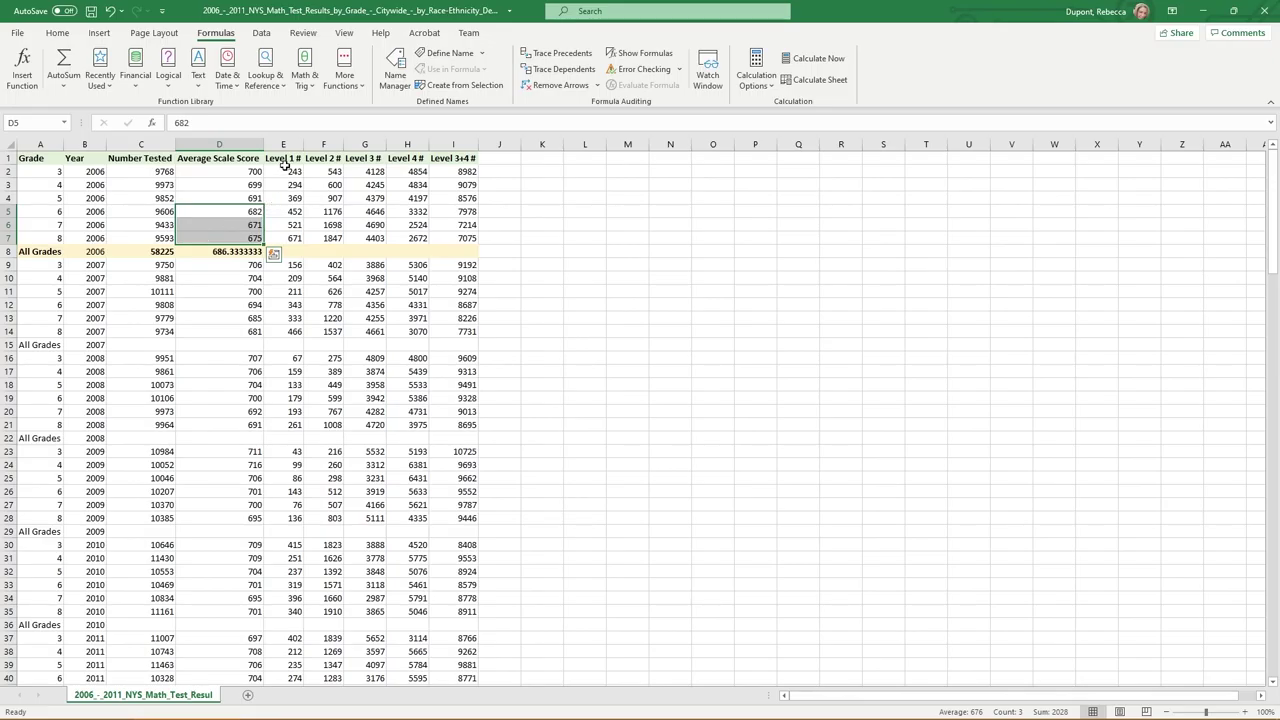
Step: Enter =AVERAGE(E2:E7) in E8, correcting the #NAME? error, so it shows 425
click(296, 254)
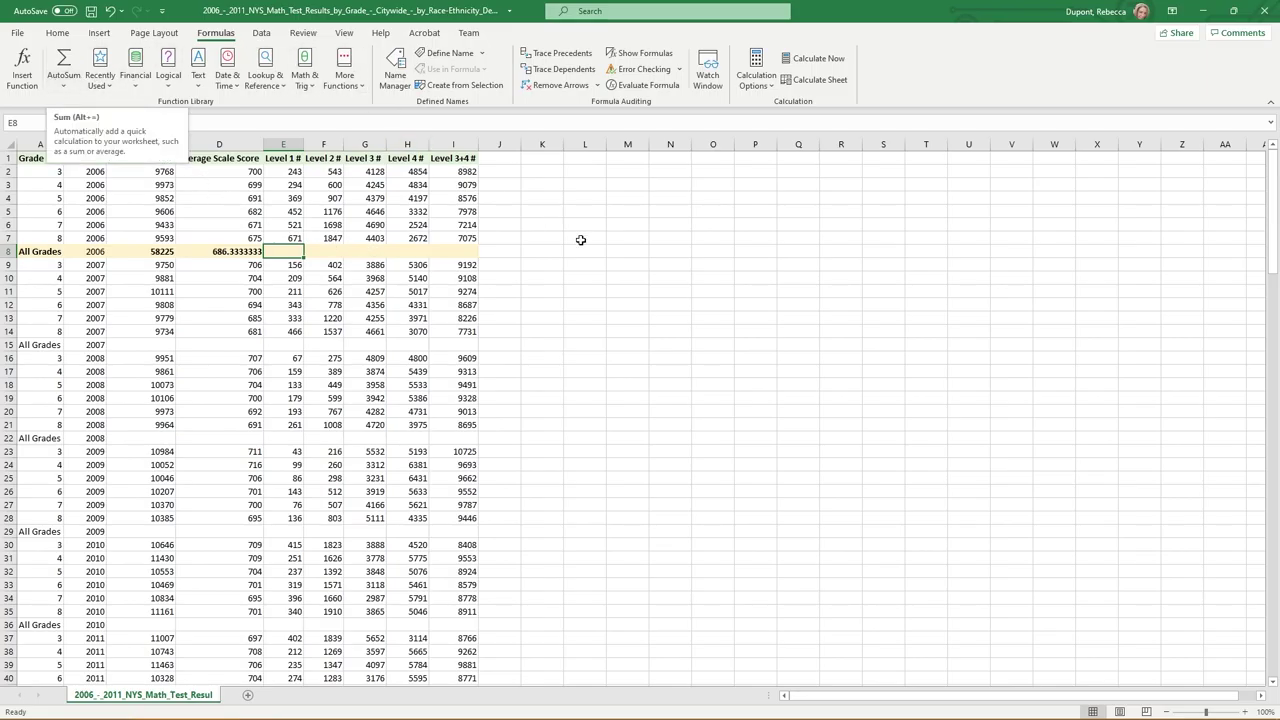
text(=)
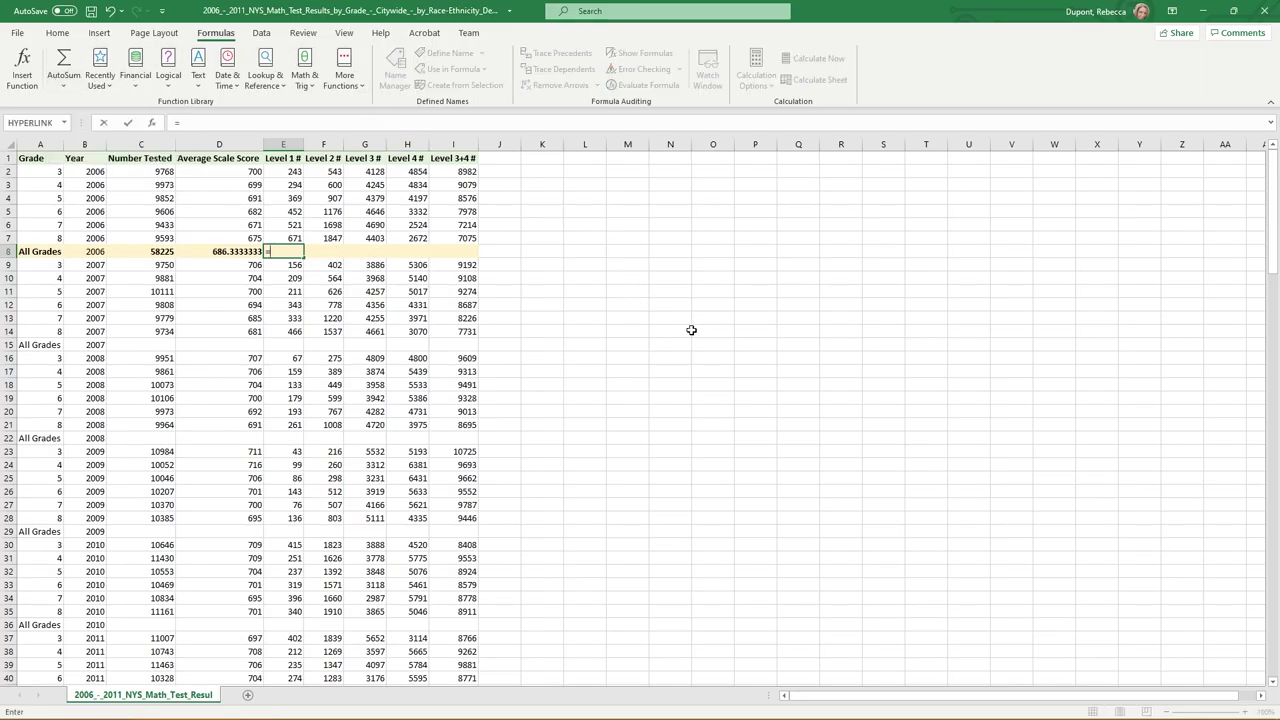
text(AV)
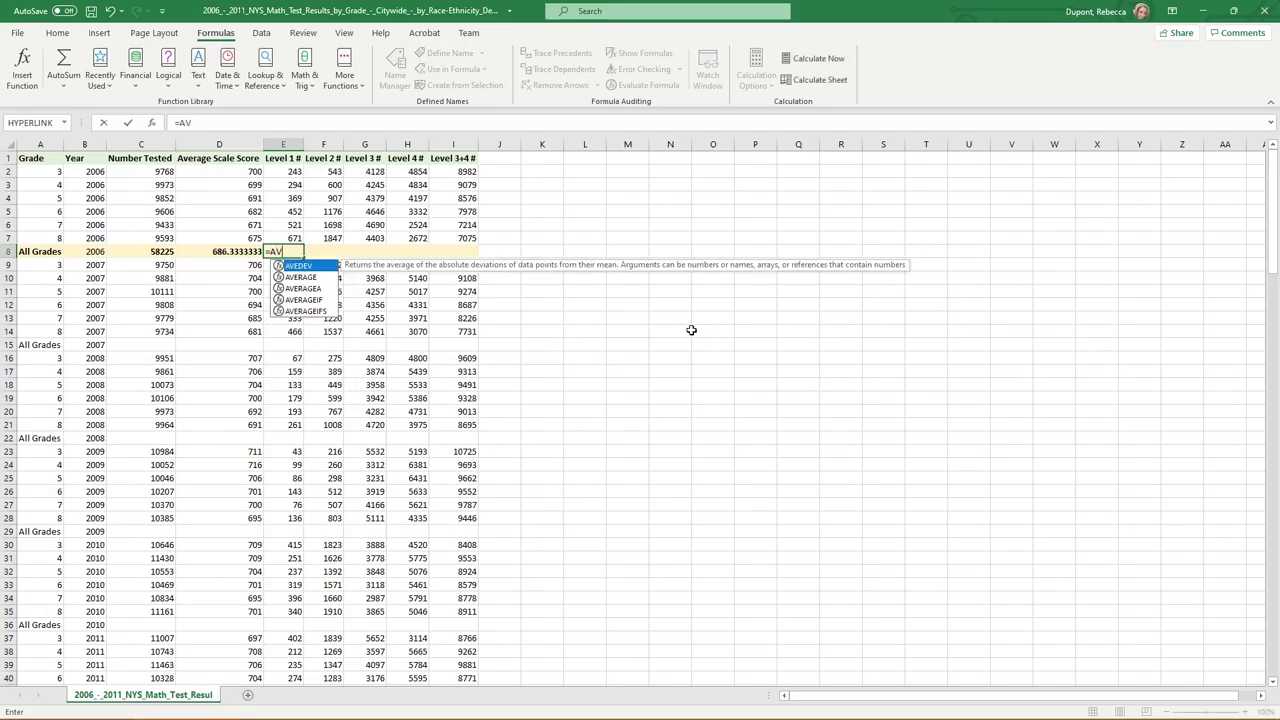
text(ER)
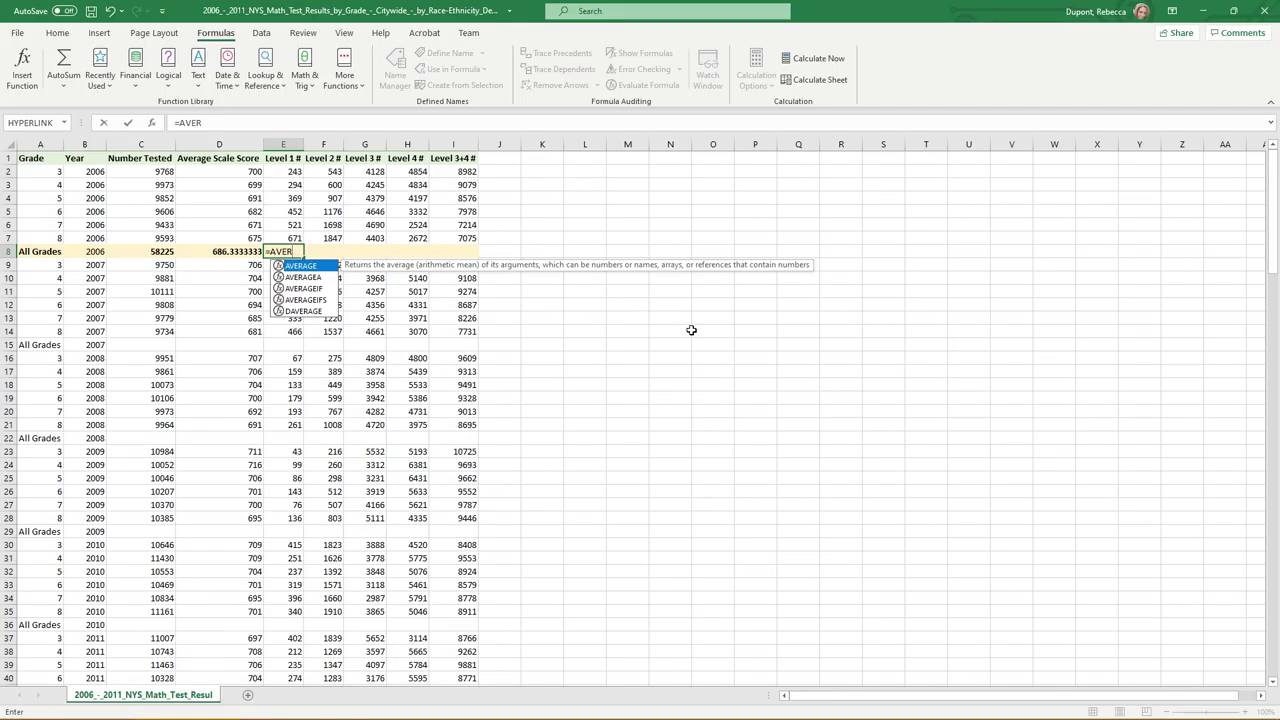
key(Return)
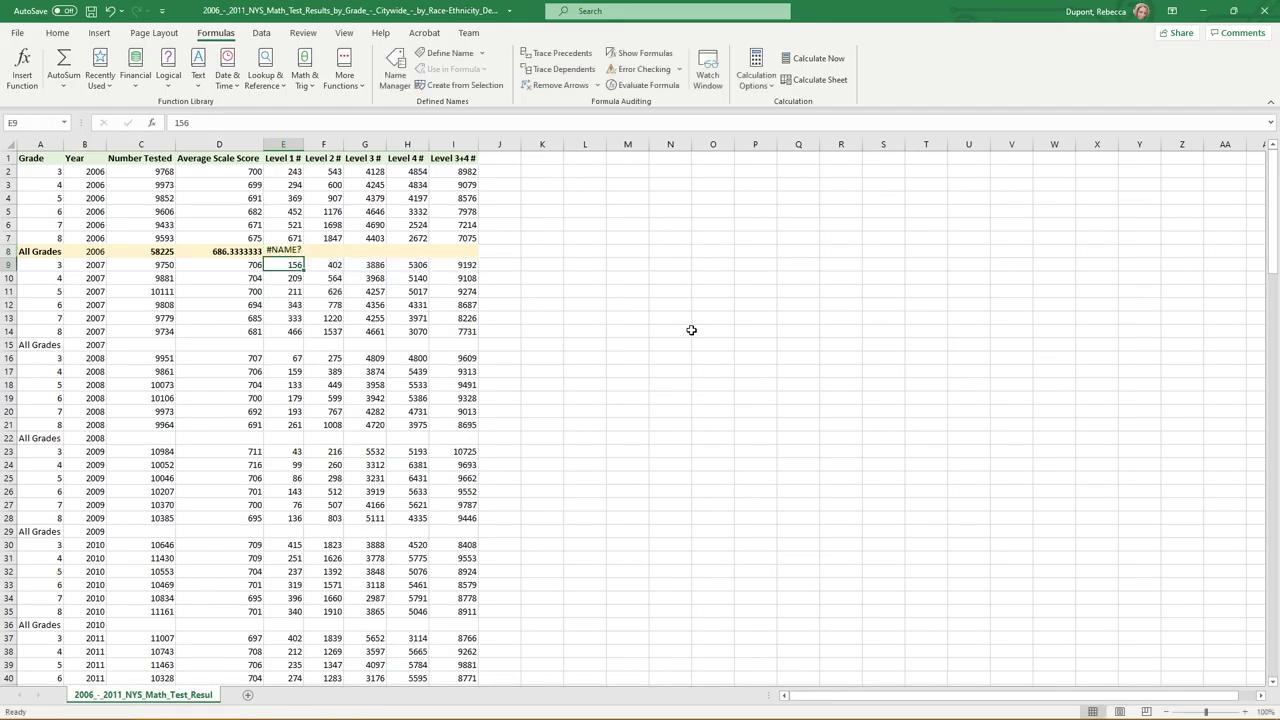
click(290, 251)
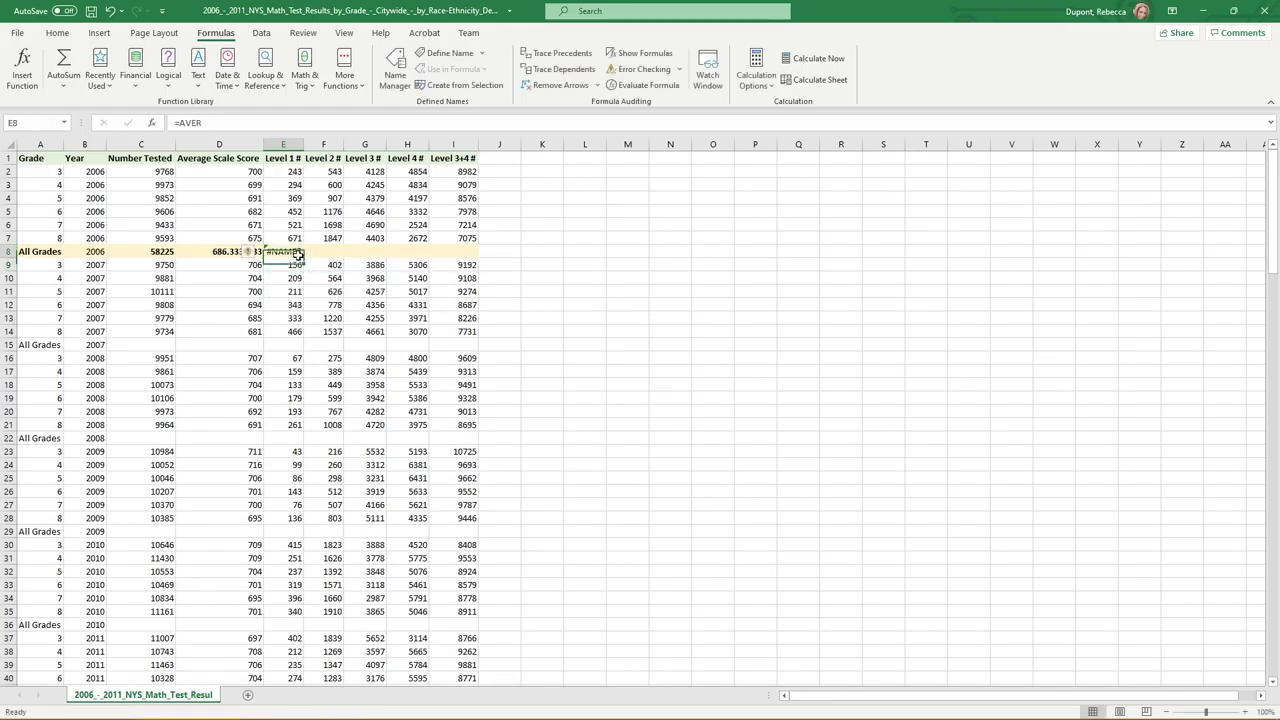
click(228, 122)
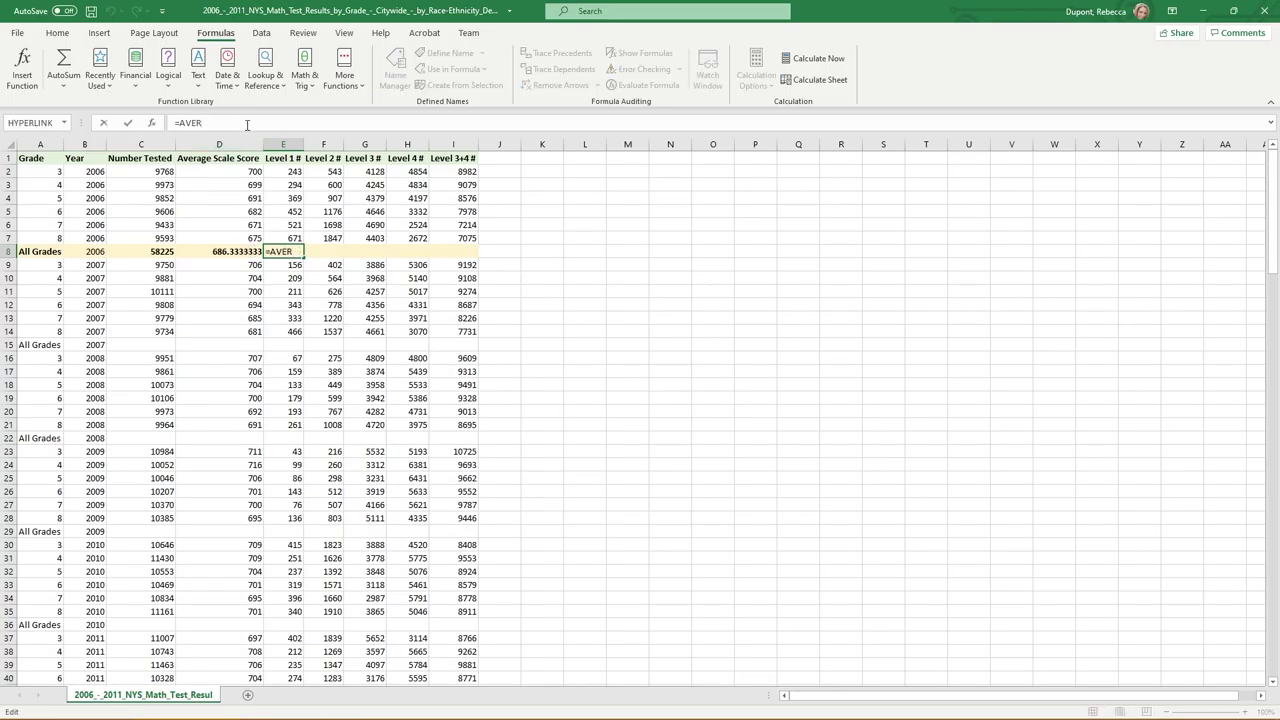
text(a)
text(AGE()
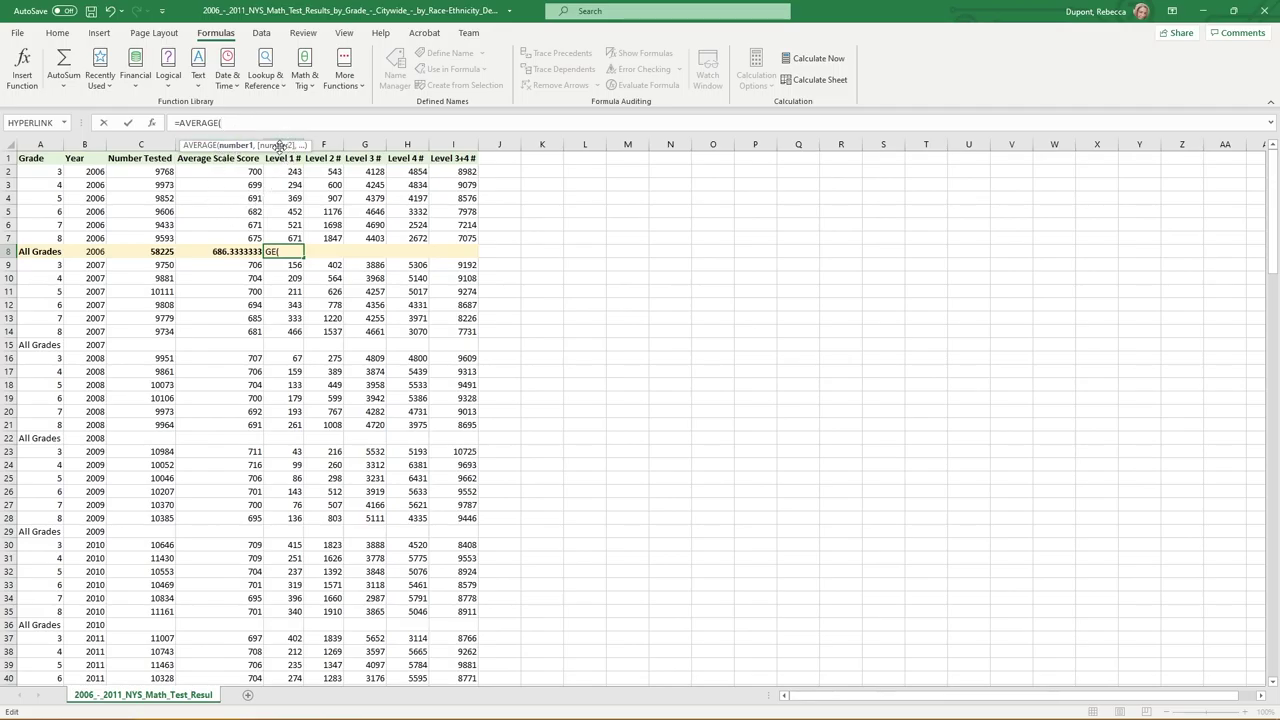
text(E2:)
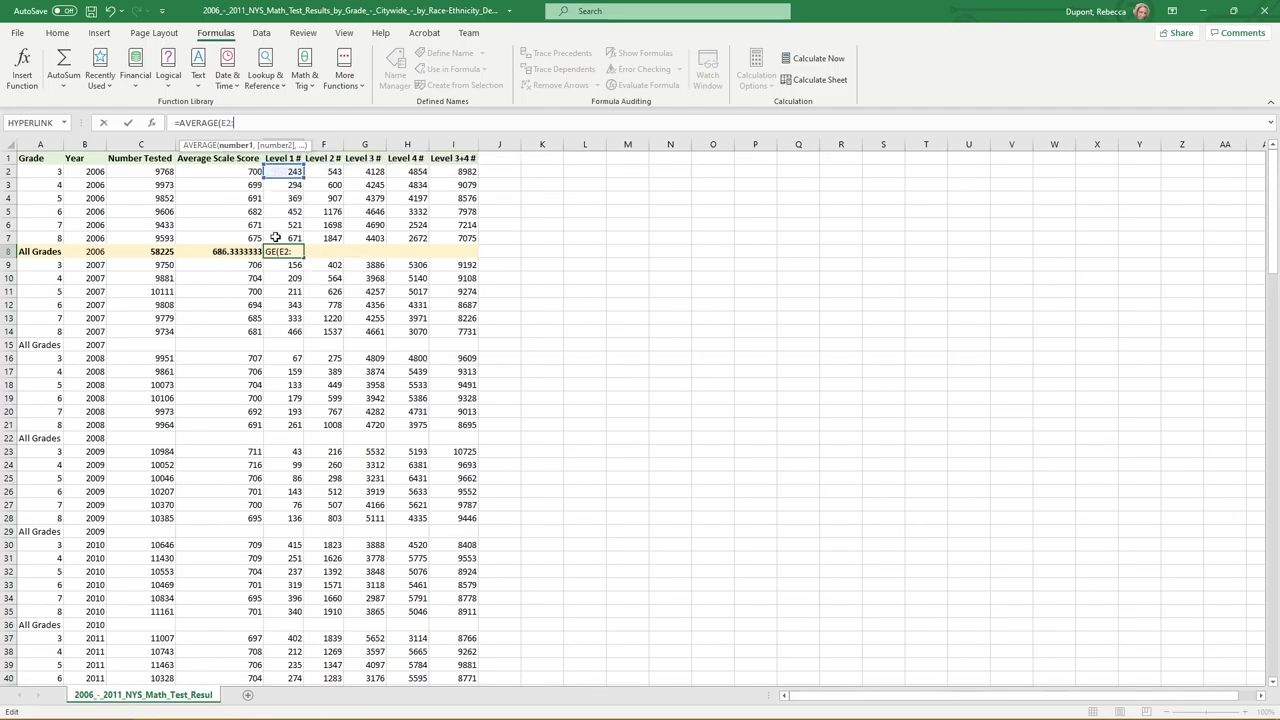
text(E)
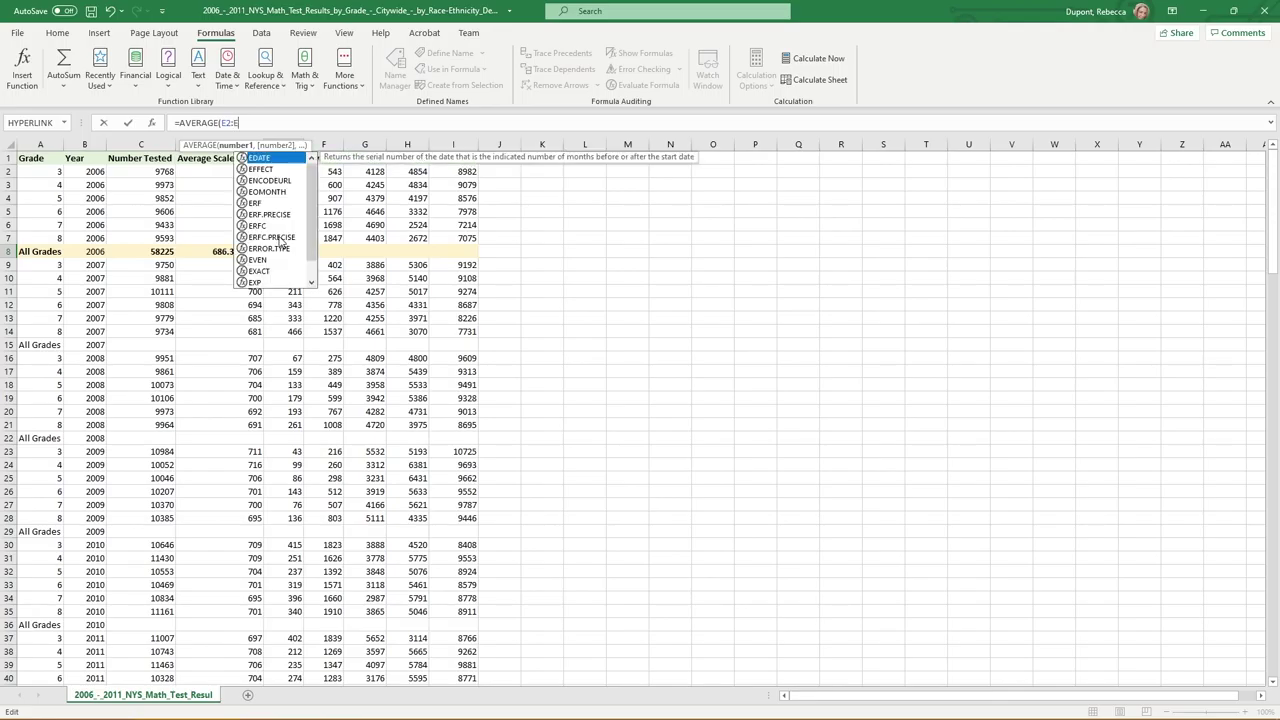
text(7))
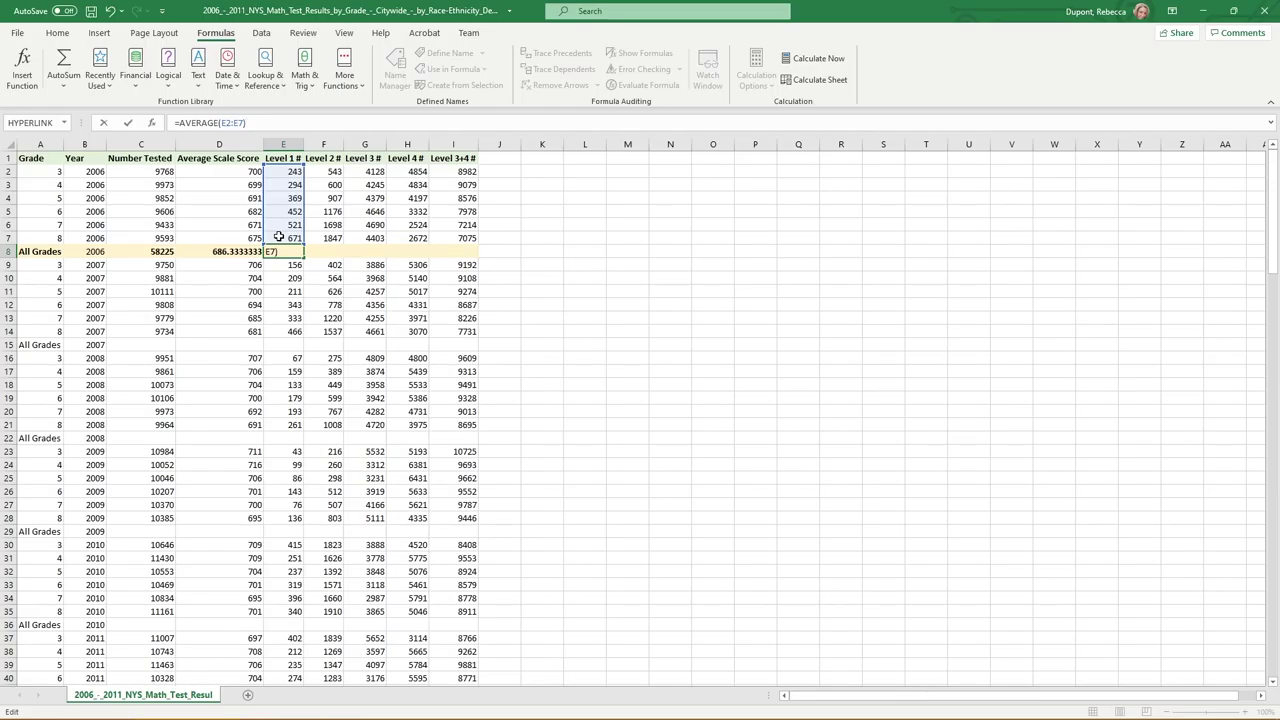
key(Return)
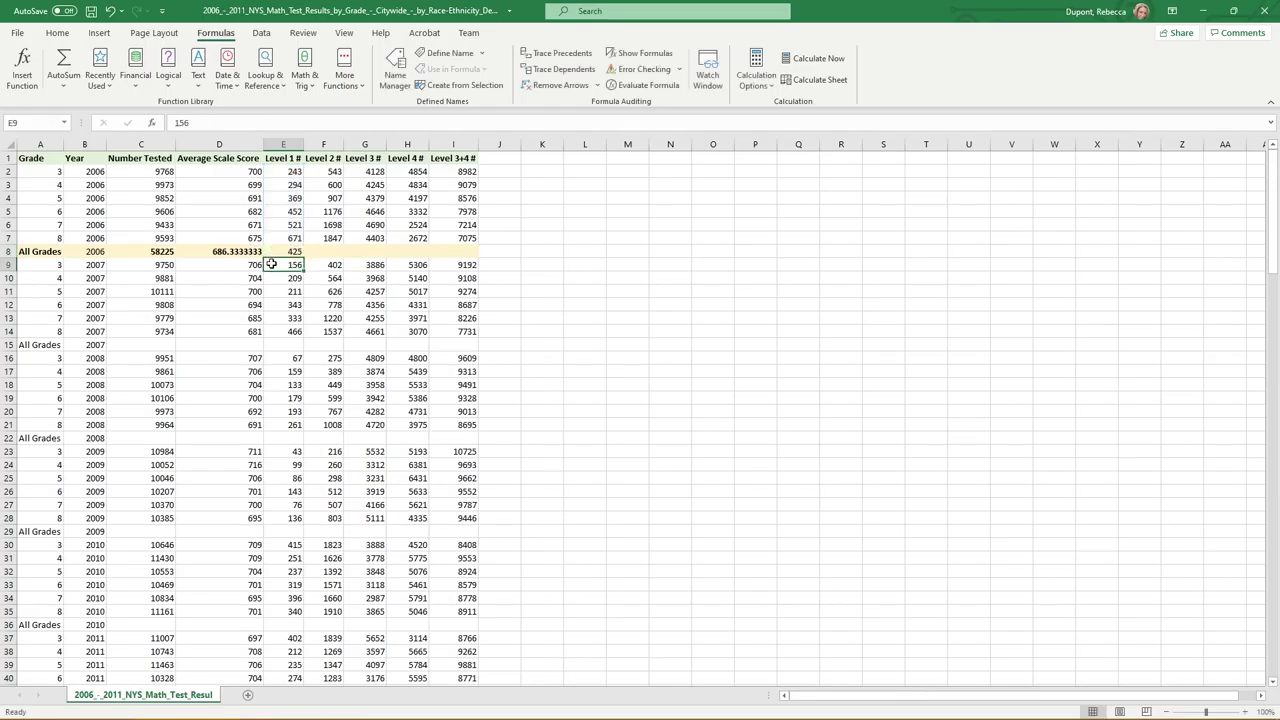
click(274, 251)
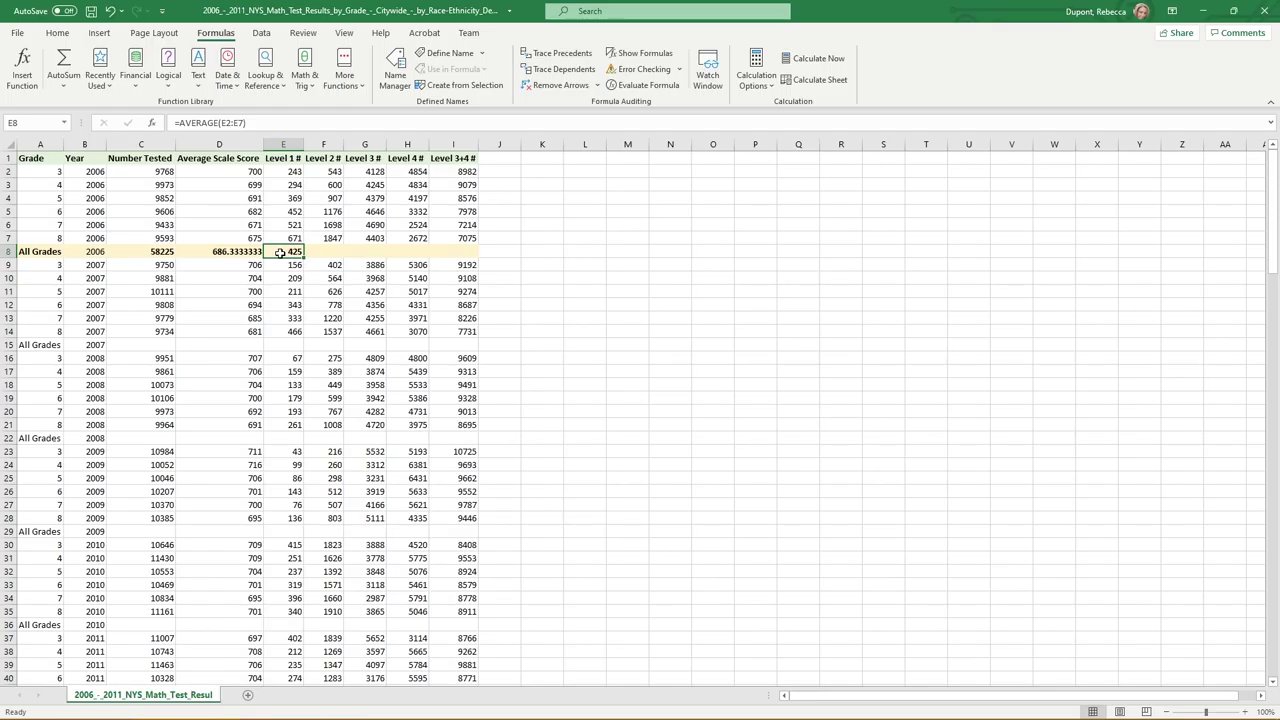
Step: Widen column E so the Level 1 average of 425 in E8 shows fully
click(247, 252)
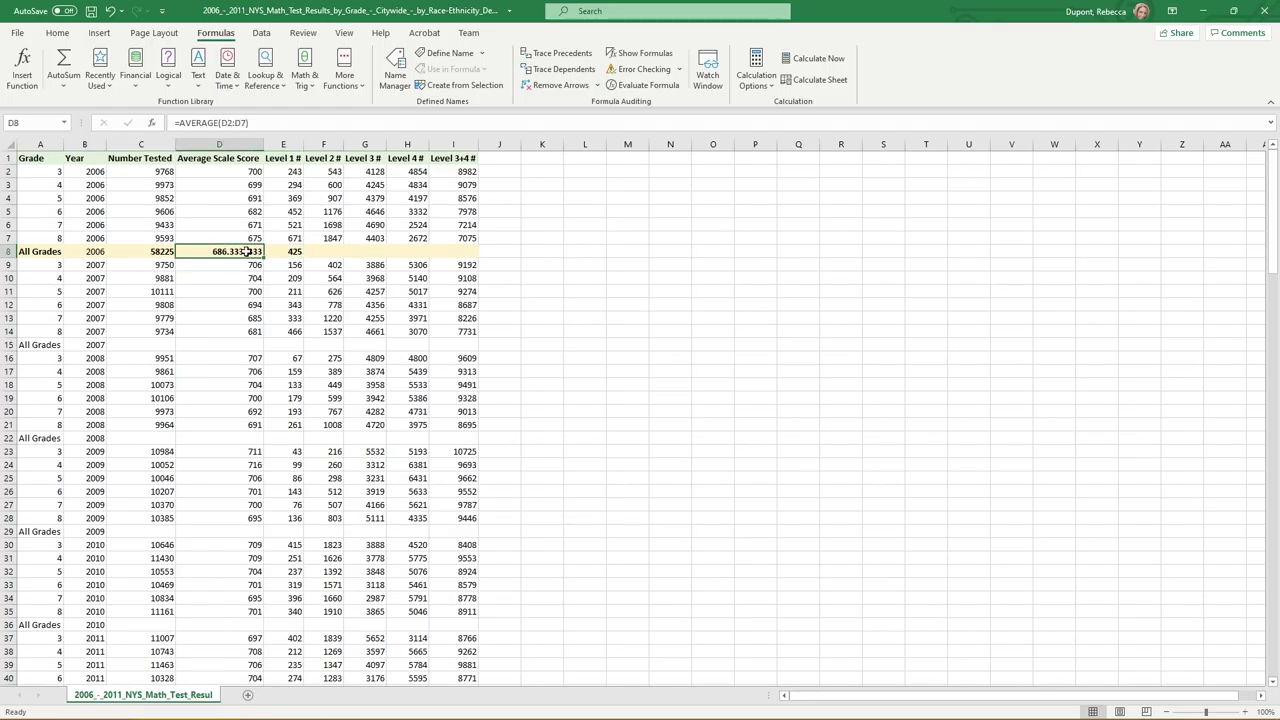
click(274, 250)
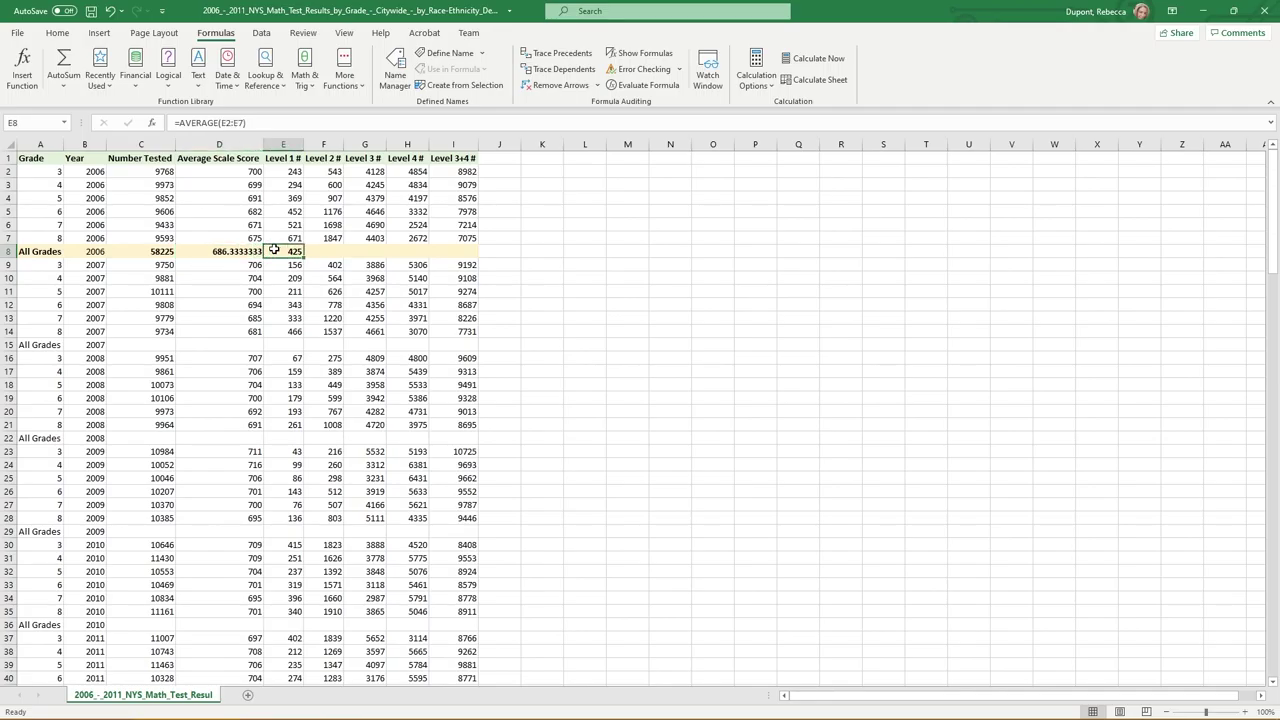
drag(309, 144, 330, 144)
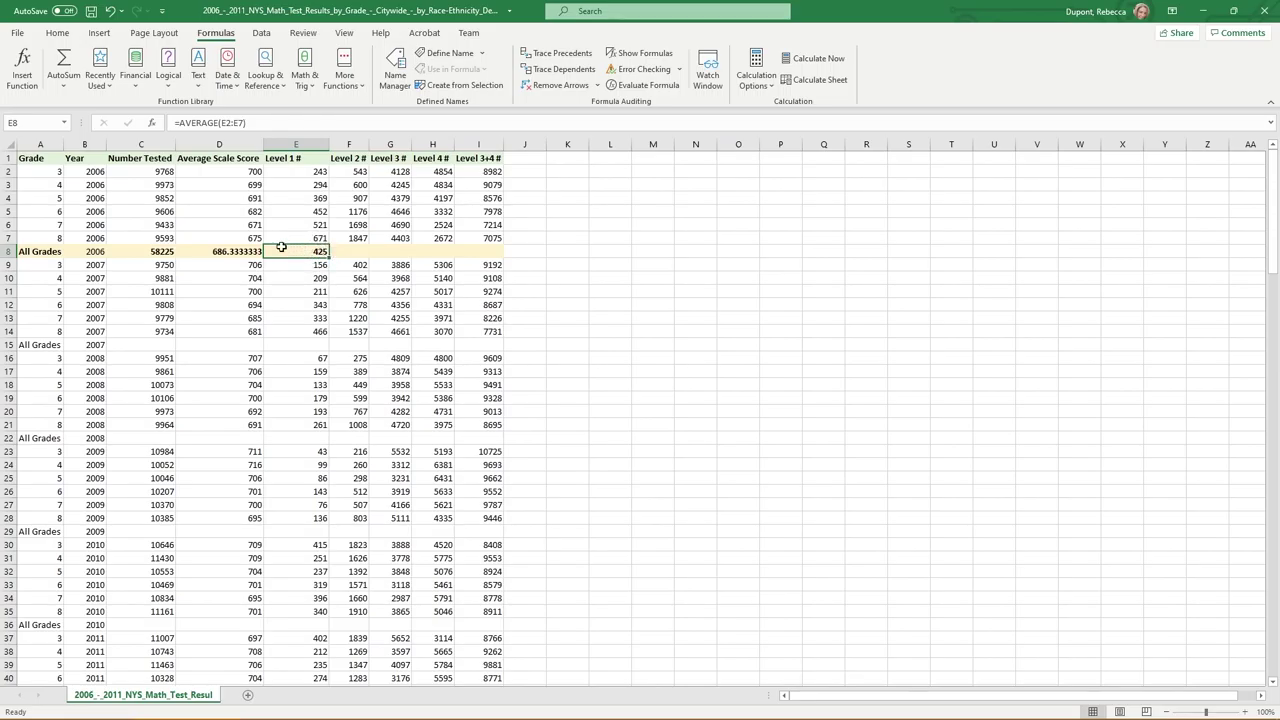
click(218, 251)
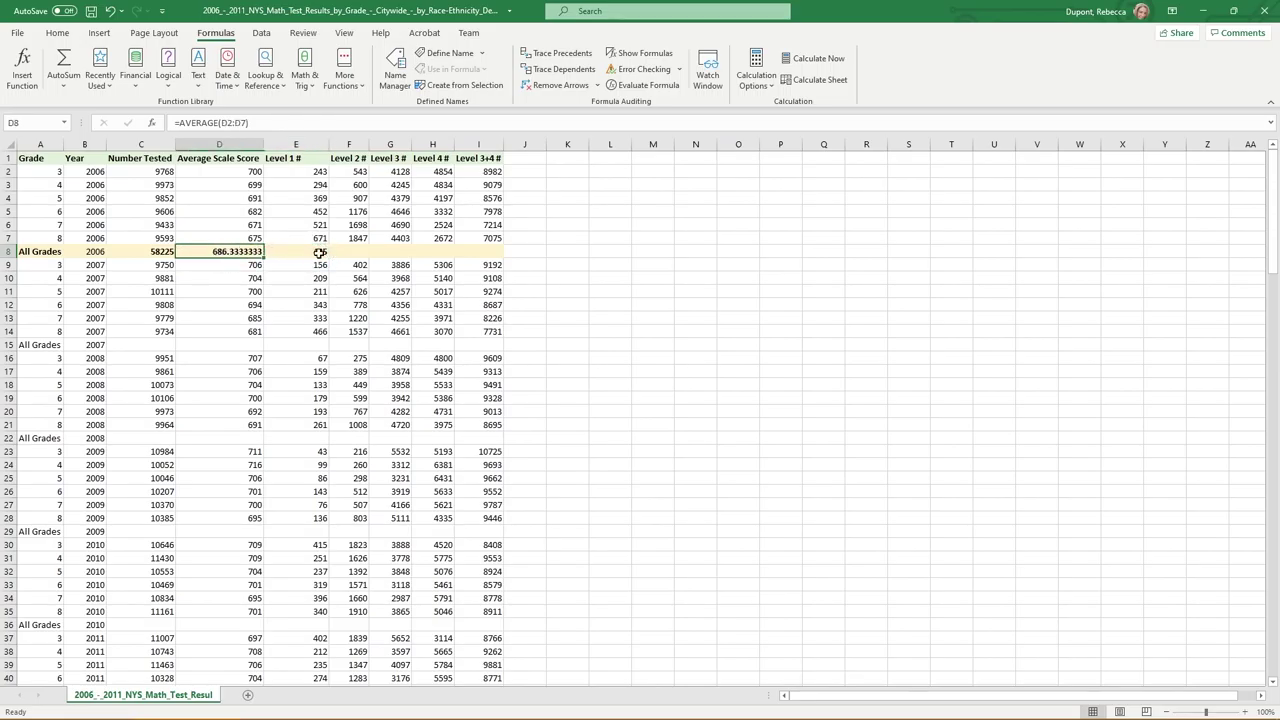
click(319, 252)
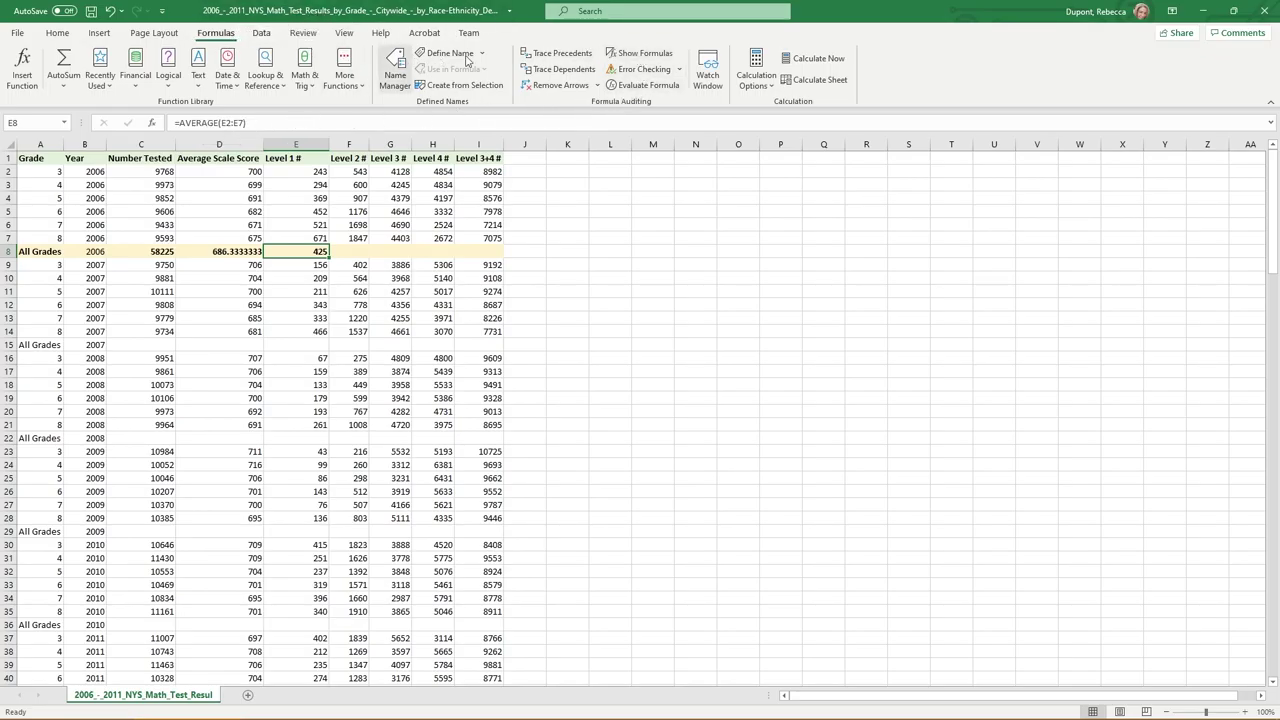
Step: Turn on Show Formulas to reveal the row 8 formulas, then switch back to values
click(640, 54)
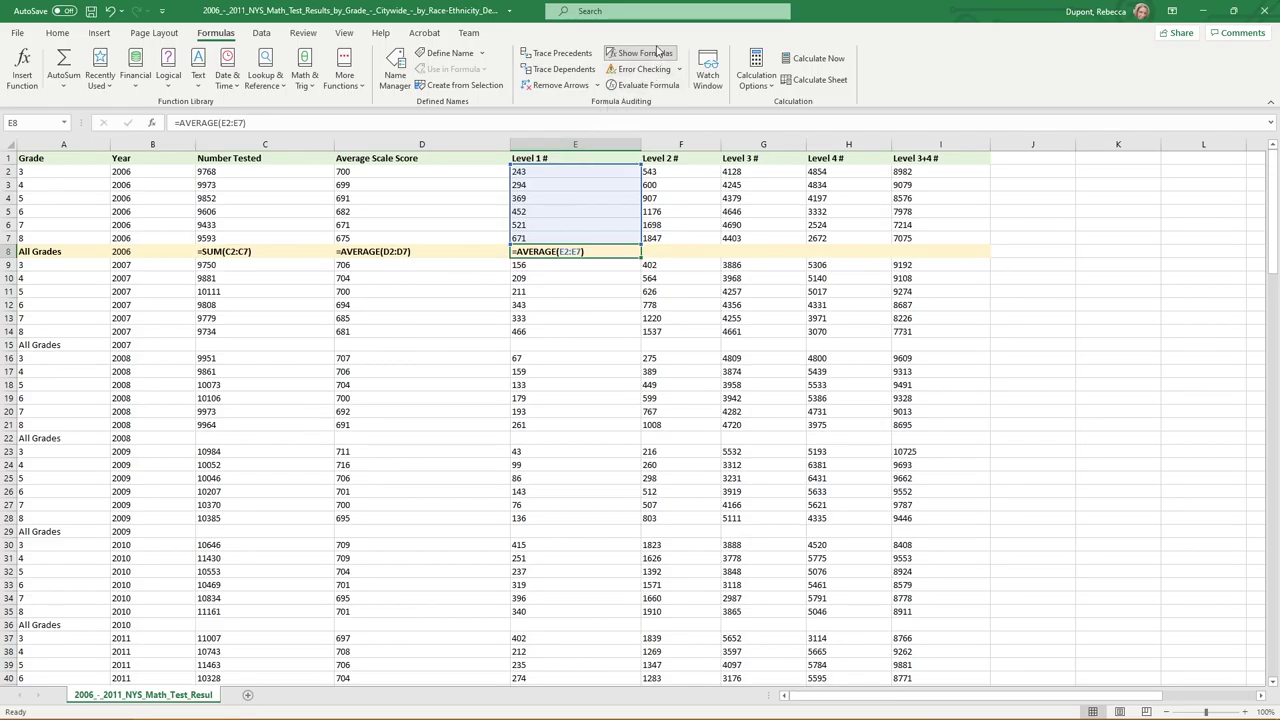
click(655, 52)
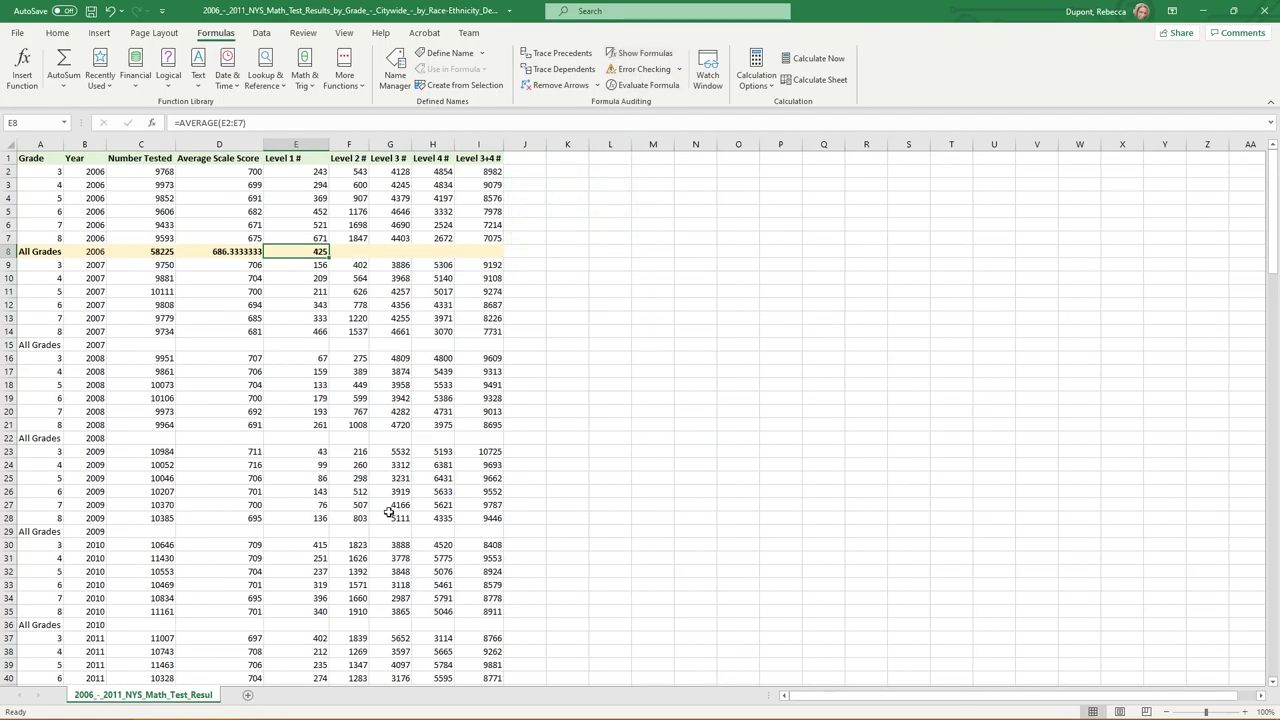